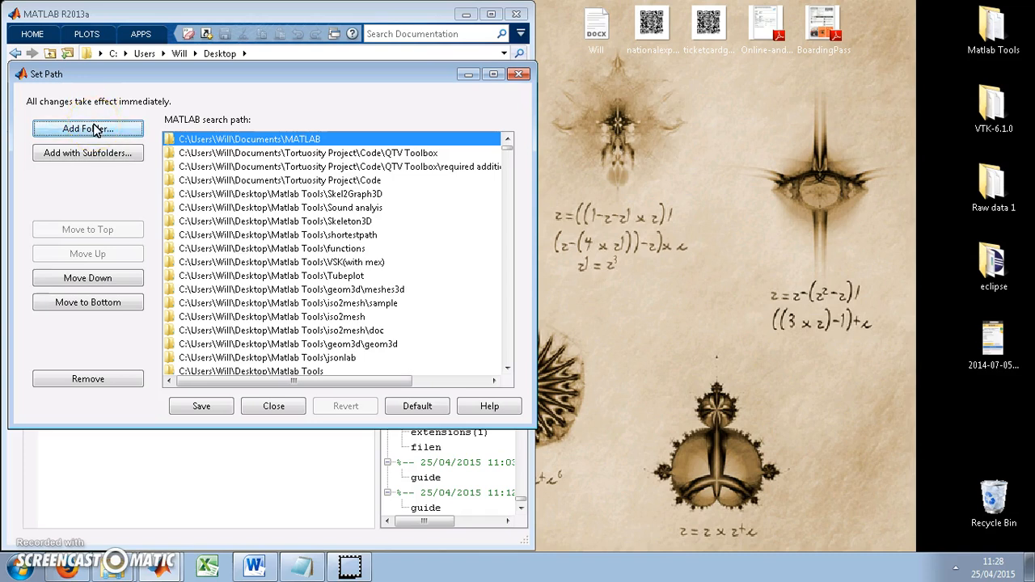
Add the QTV Toolbox folder from the Desktop to the MATLAB search path
{"action": "left_click", "coordinate": [87, 129]}
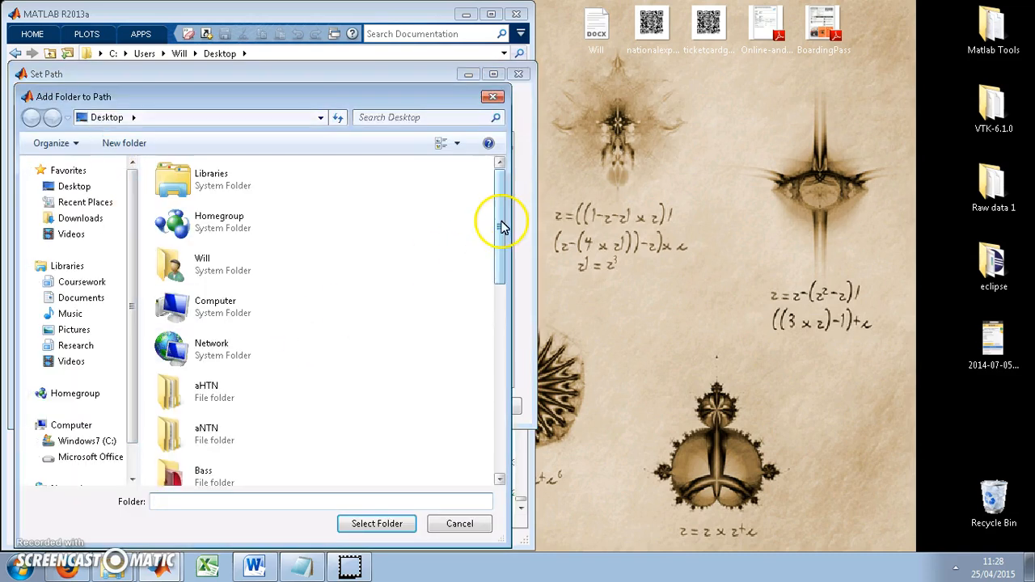
{"action": "left_click_drag", "start_coordinate": [501, 224], "coordinate": [504, 360]}
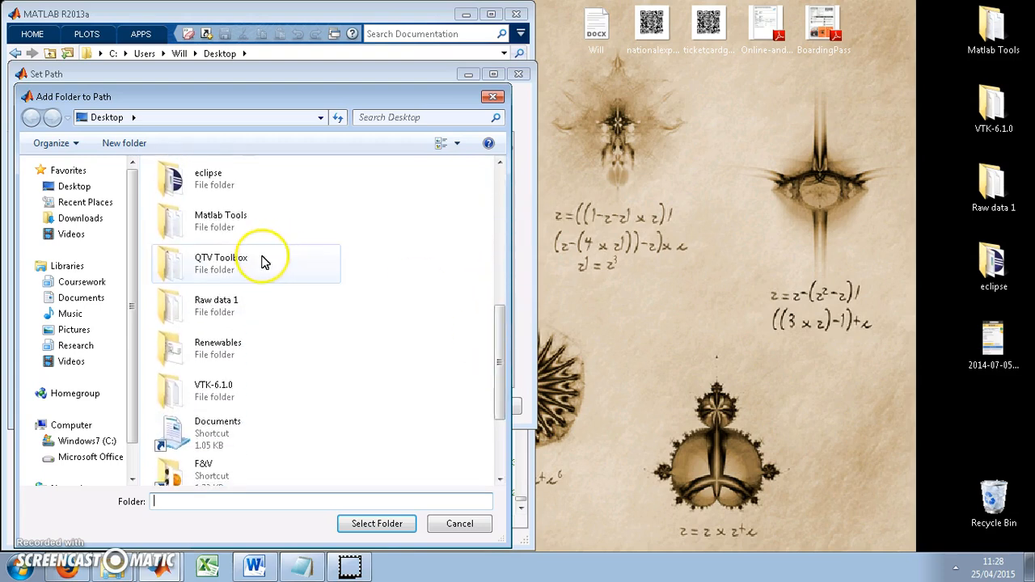
{"action": "double_click", "coordinate": [232, 275]}
{"action": "left_click", "coordinate": [217, 198]}
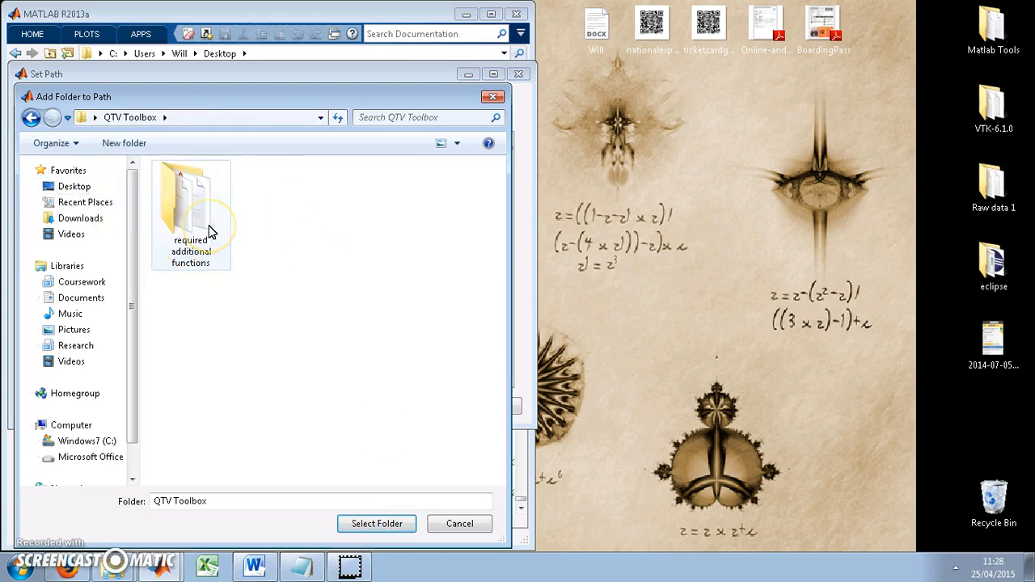
{"action": "left_click", "coordinate": [218, 259]}
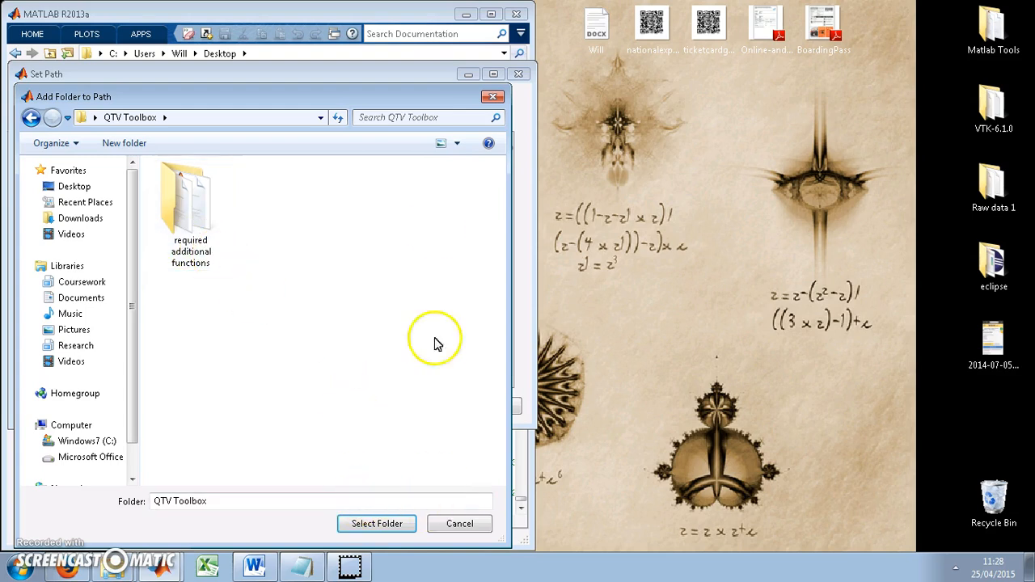
{"action": "left_click", "coordinate": [395, 525]}
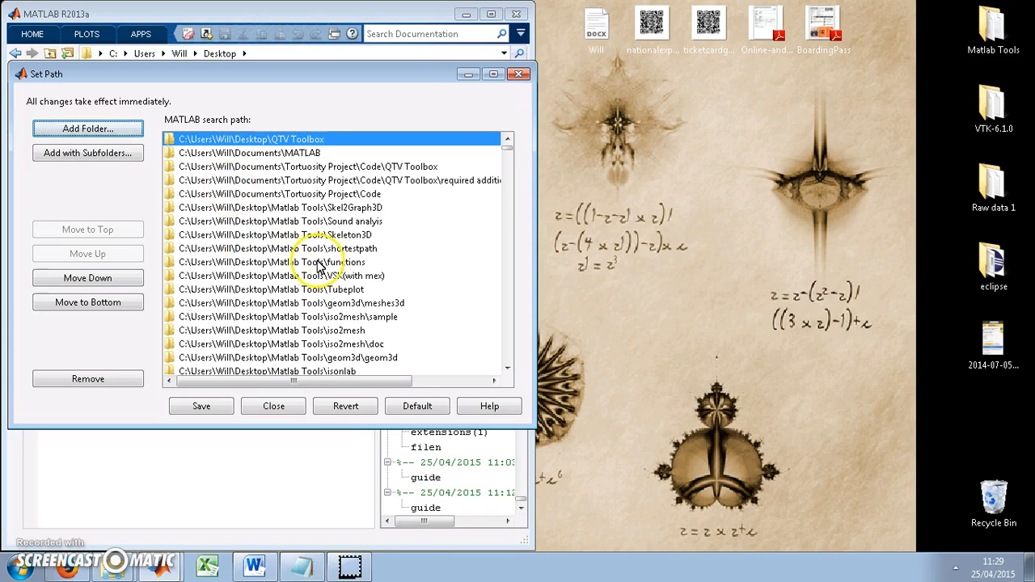
Save the updated search path and close the Set Path dialog
{"action": "left_click", "coordinate": [405, 167]}
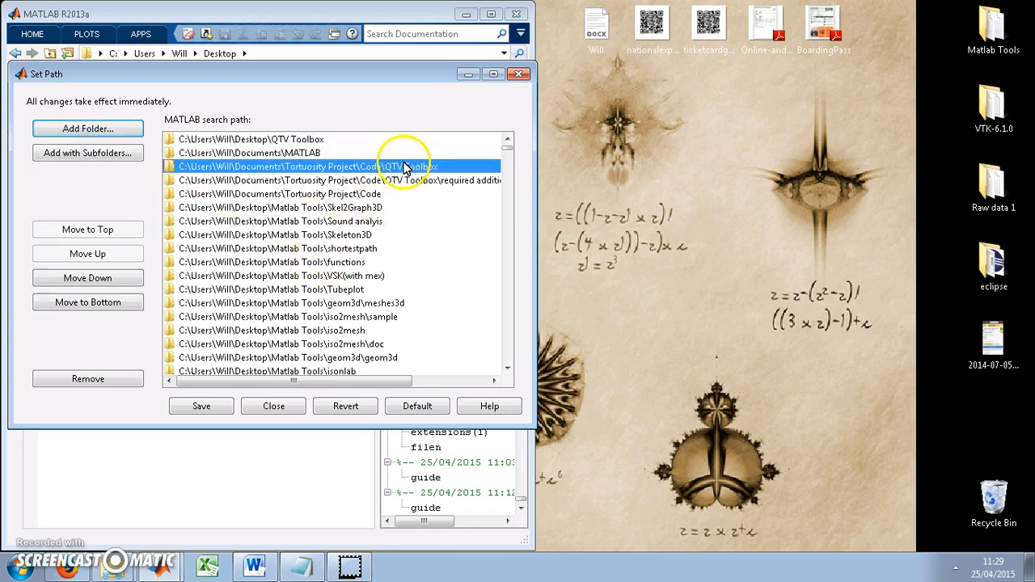
{"action": "left_click", "coordinate": [410, 180]}
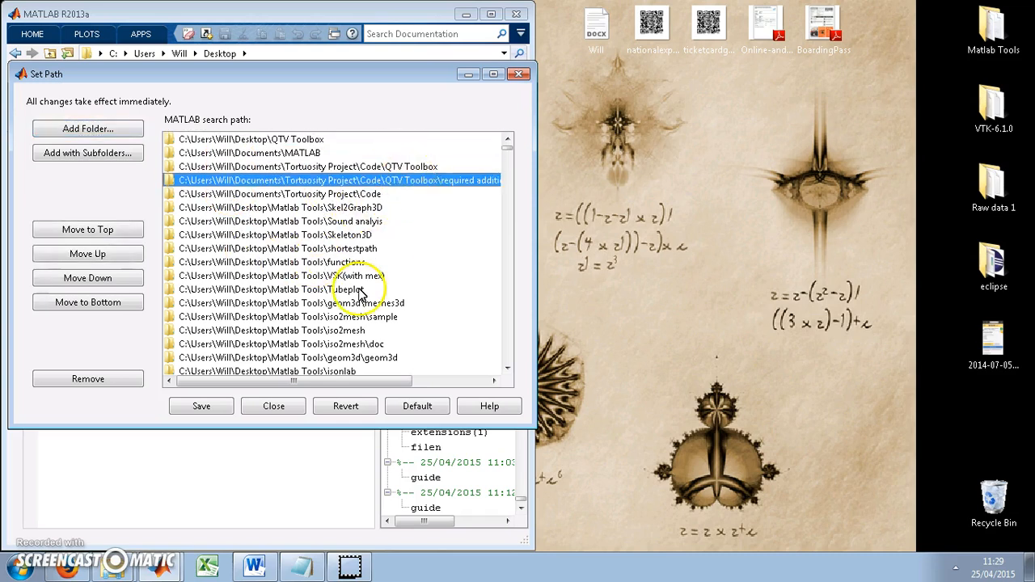
{"action": "left_click", "coordinate": [209, 409]}
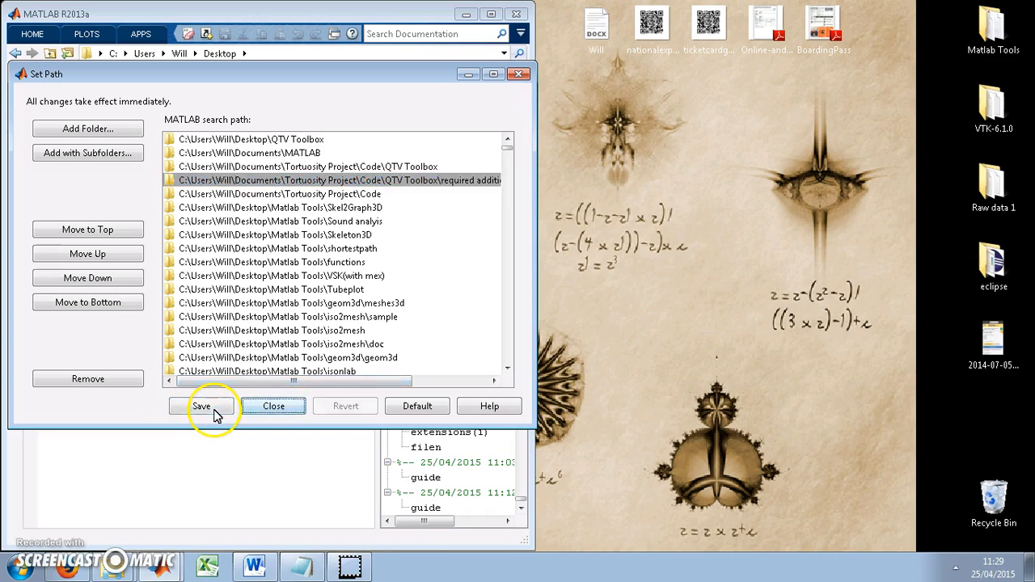
{"action": "left_click", "coordinate": [270, 408]}
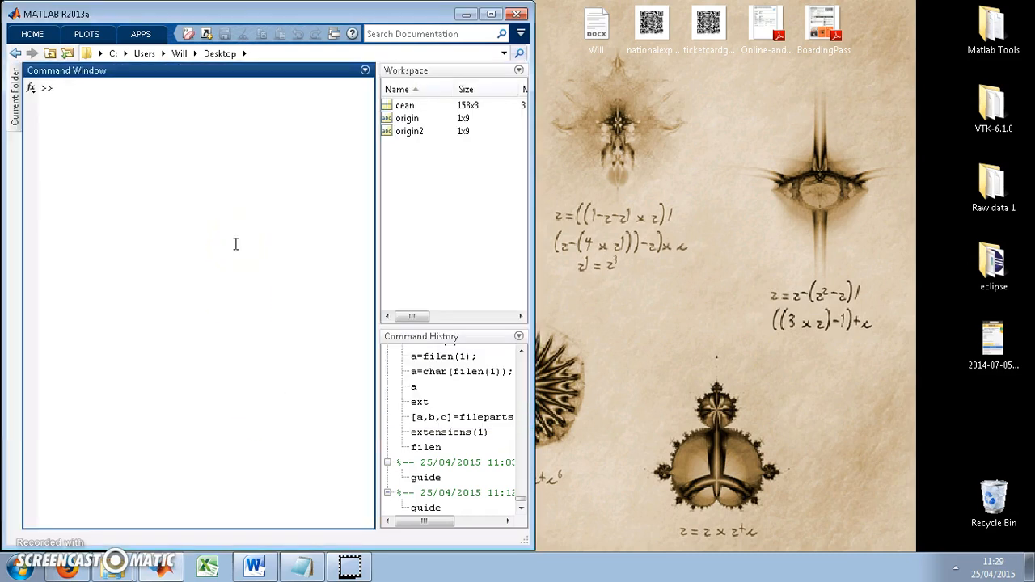
Launch GUIDE with the command guide
{"action": "type", "text": "guide"}
{"action": "key", "text": "Return"}
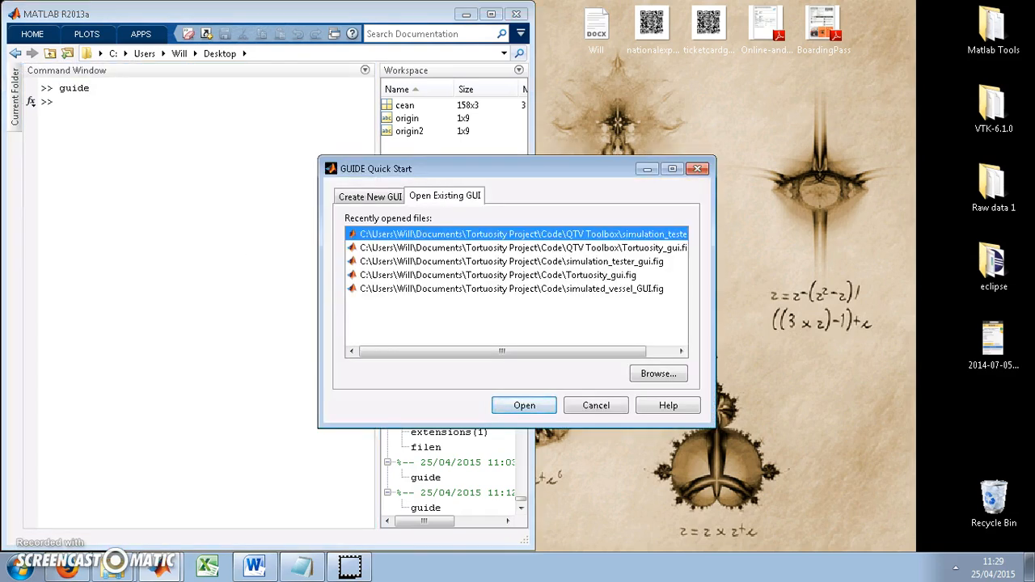
{"action": "left_click", "coordinate": [652, 372]}
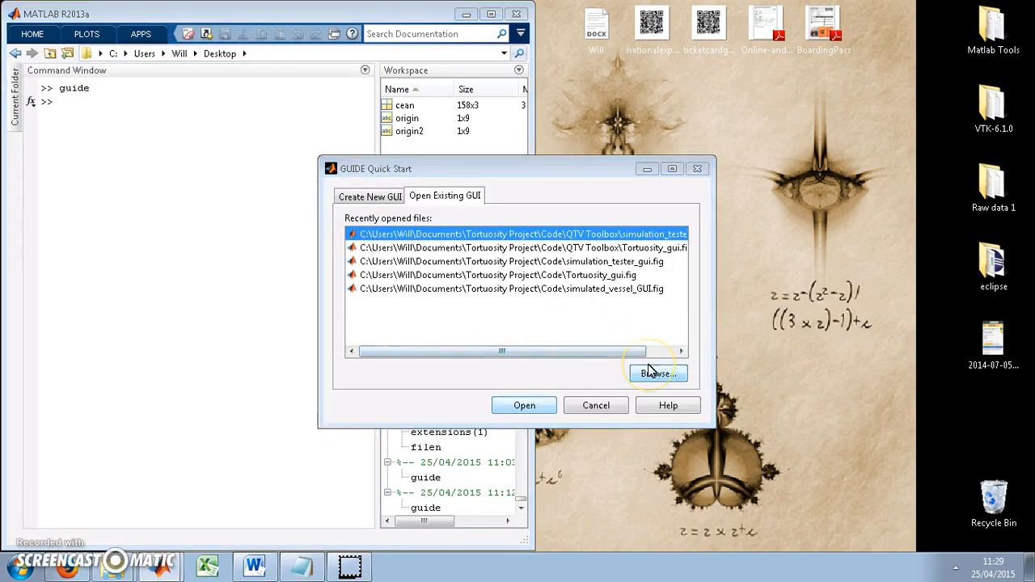
{"action": "left_click_drag", "start_coordinate": [809, 278], "coordinate": [825, 407]}
{"action": "left_click", "coordinate": [563, 281]}
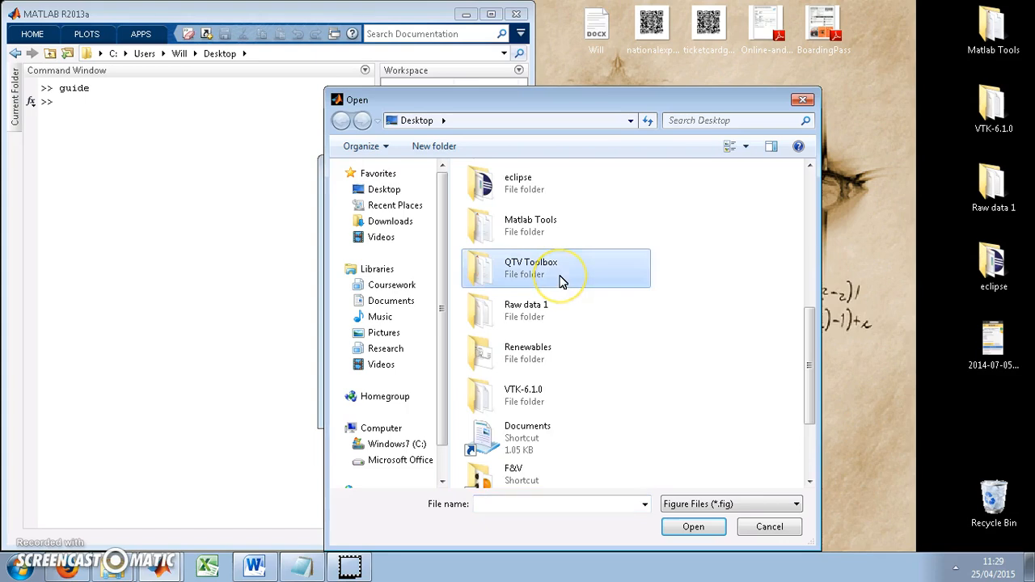
{"action": "double_click", "coordinate": [563, 281]}
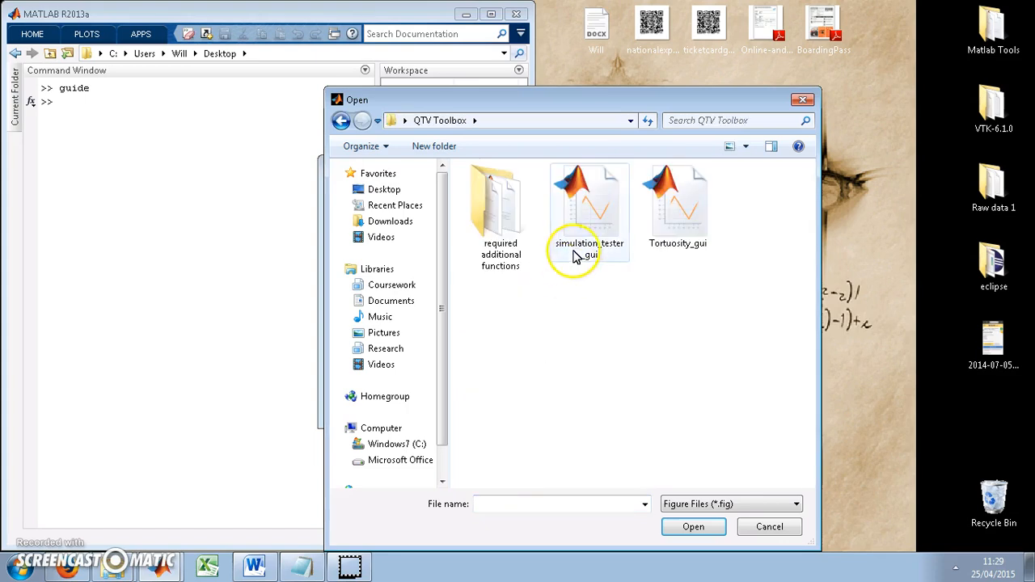
{"action": "left_click", "coordinate": [652, 244]}
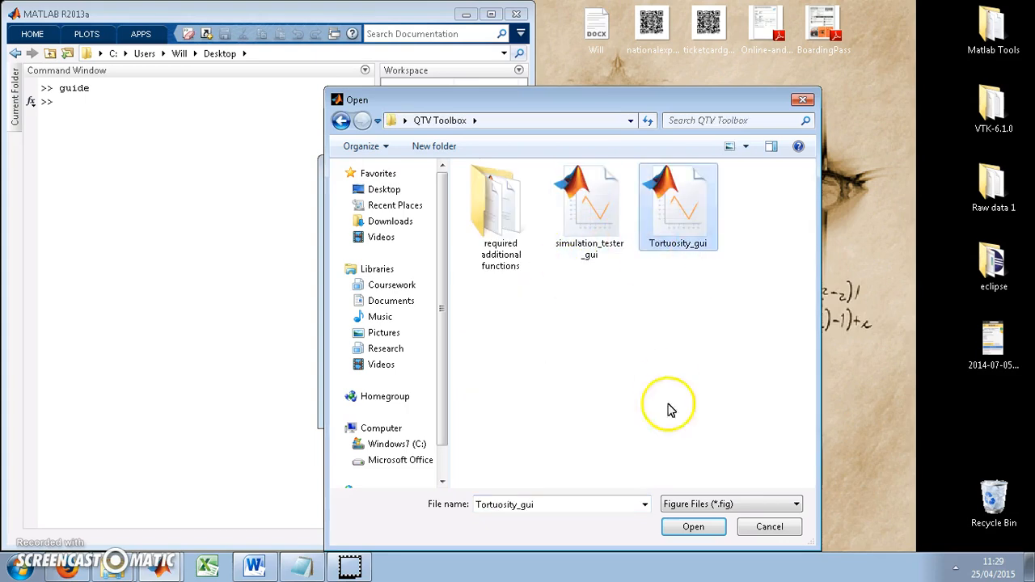
{"action": "left_click", "coordinate": [683, 527]}
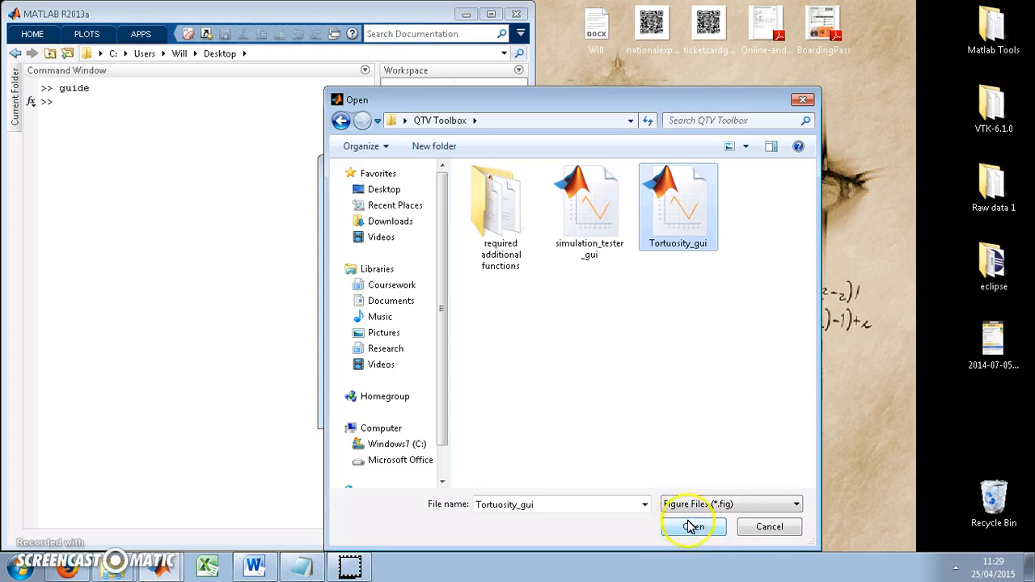
{"action": "left_click", "coordinate": [744, 529]}
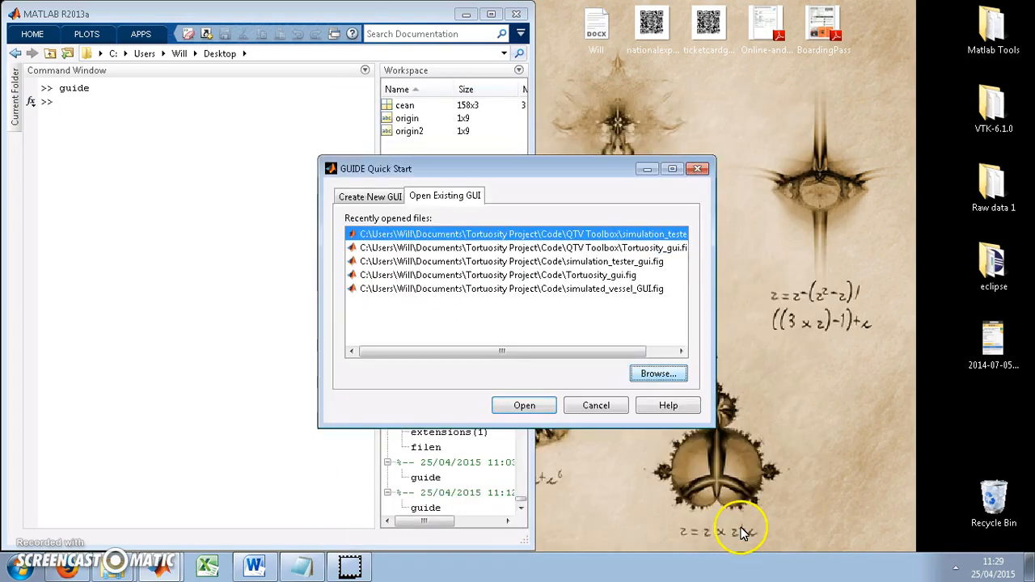
Open the recent Tortuosity_gui.fig from Tortuosity Project\Code\QTV Toolbox and run the figure, adding its folder to the MATLAB path
{"action": "left_click", "coordinate": [634, 248]}
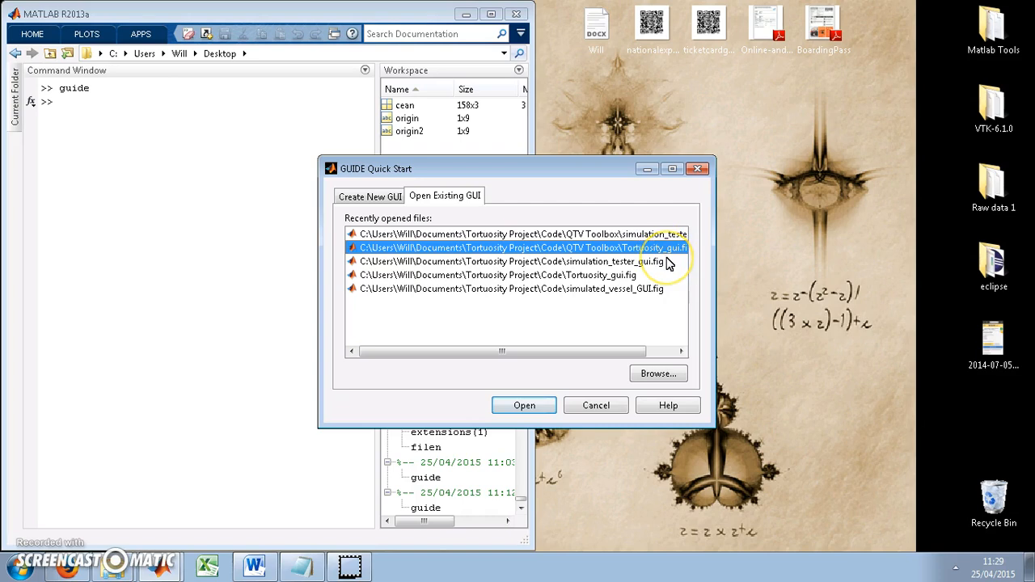
{"action": "left_click", "coordinate": [524, 406]}
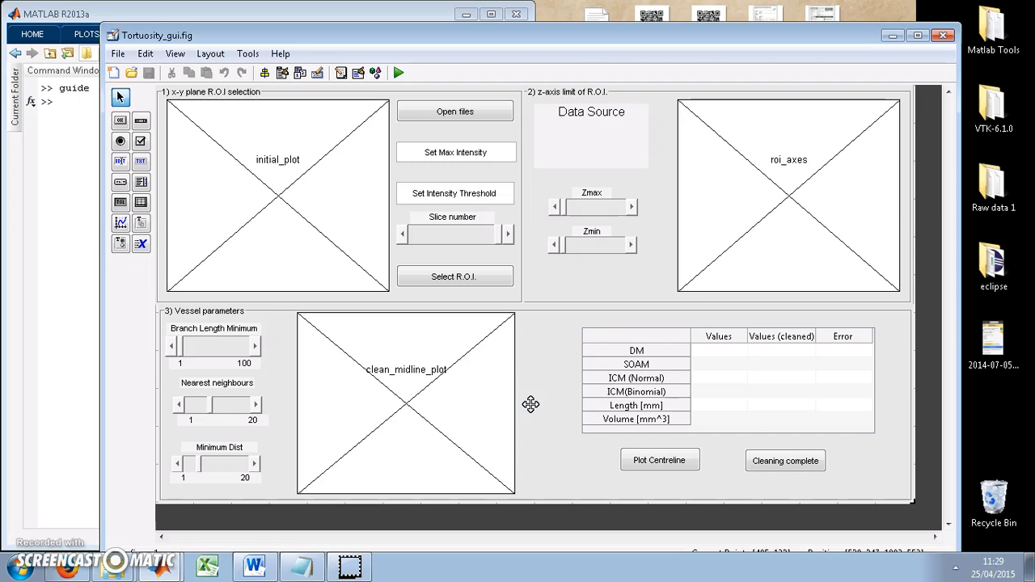
{"action": "left_click", "coordinate": [399, 74]}
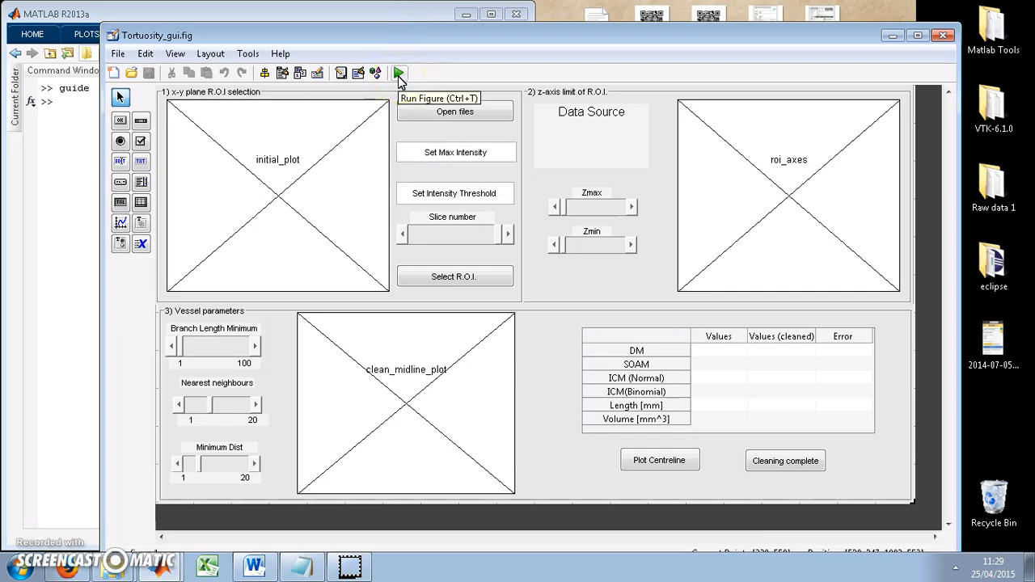
{"action": "left_click", "coordinate": [399, 74]}
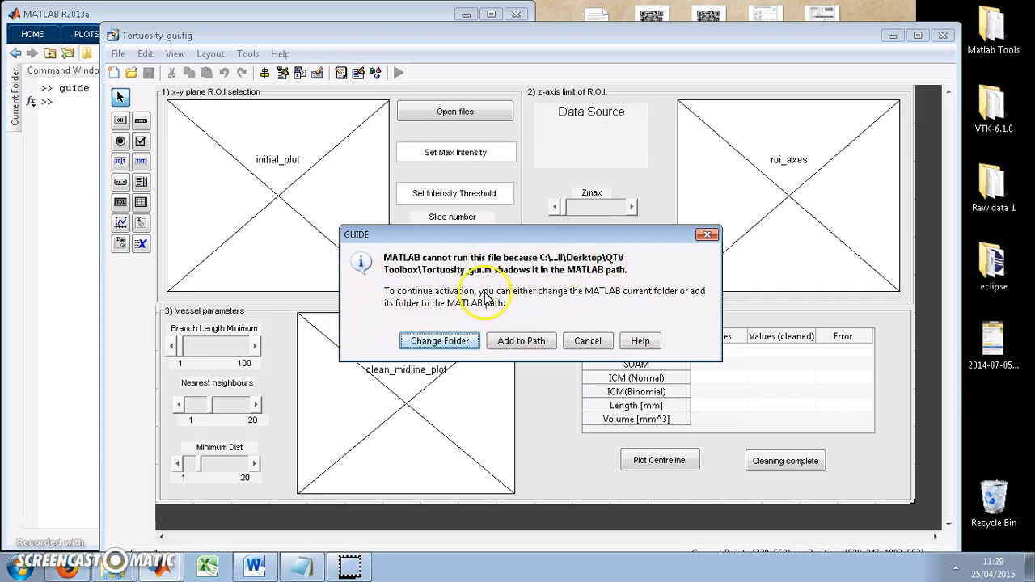
{"action": "left_click", "coordinate": [518, 343]}
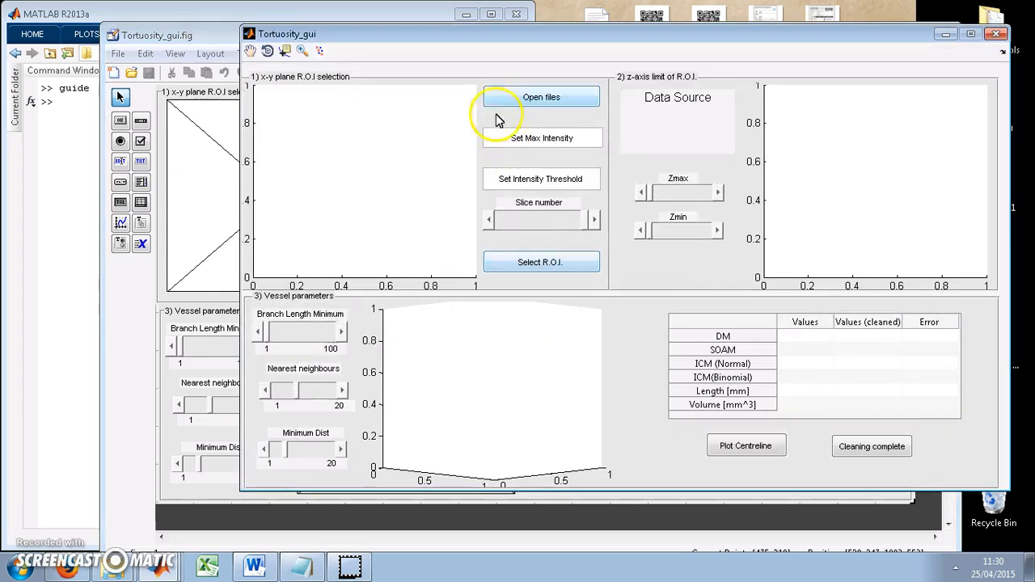
Start opening files in Tortuosity_gui and browse to the ToF 030513-2 folder inside aNTN on the Desktop
{"action": "left_click_drag", "start_coordinate": [489, 44], "coordinate": [340, 60]}
{"action": "left_click", "coordinate": [388, 111]}
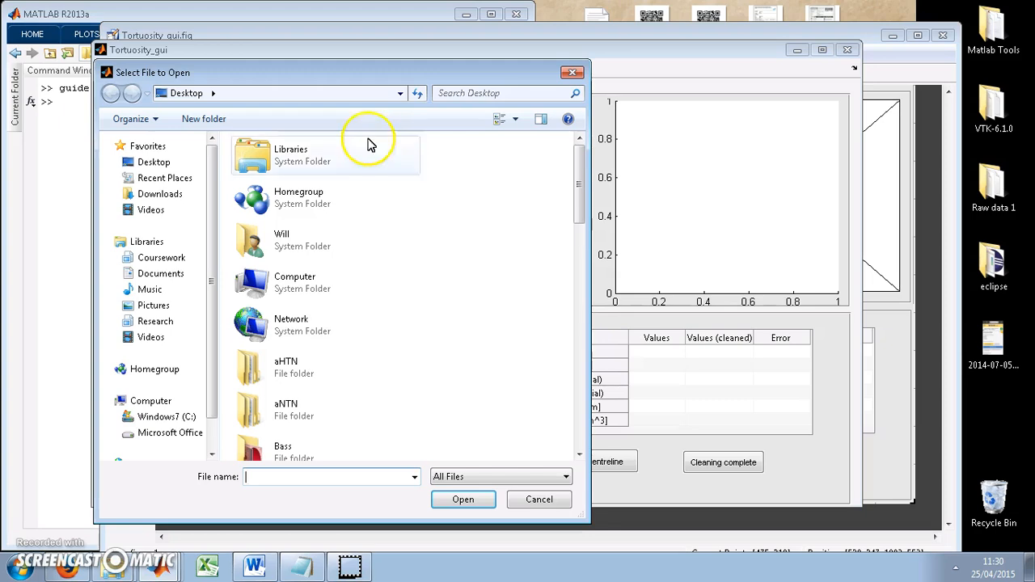
{"action": "left_click", "coordinate": [291, 361]}
{"action": "double_click", "coordinate": [292, 401]}
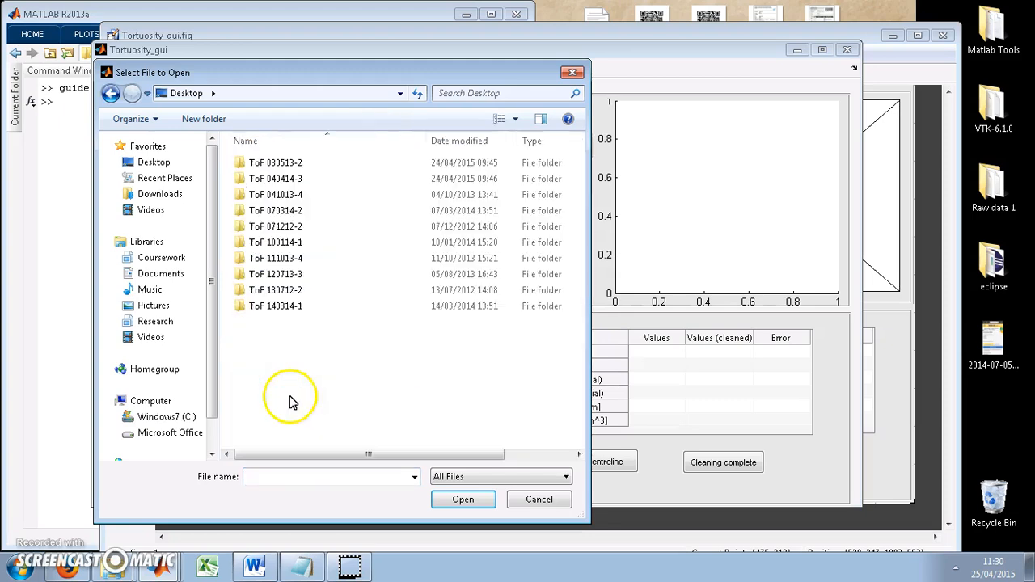
{"action": "double_click", "coordinate": [285, 164]}
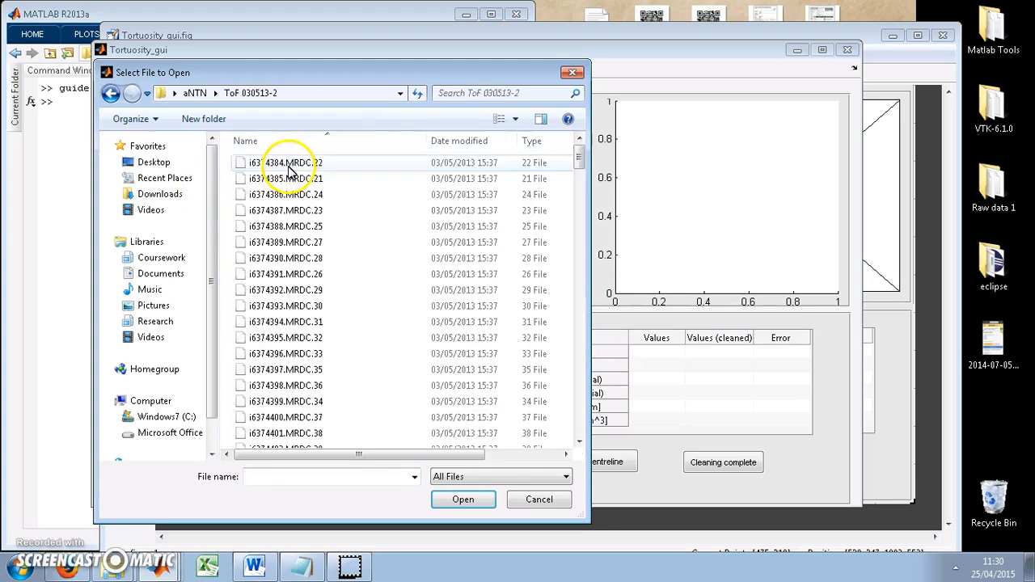
Select the range of image files from i6374384.MRDC.22 through i6374574.MRDC.1 and load them
{"action": "left_click_drag", "start_coordinate": [578, 158], "coordinate": [499, 157]}
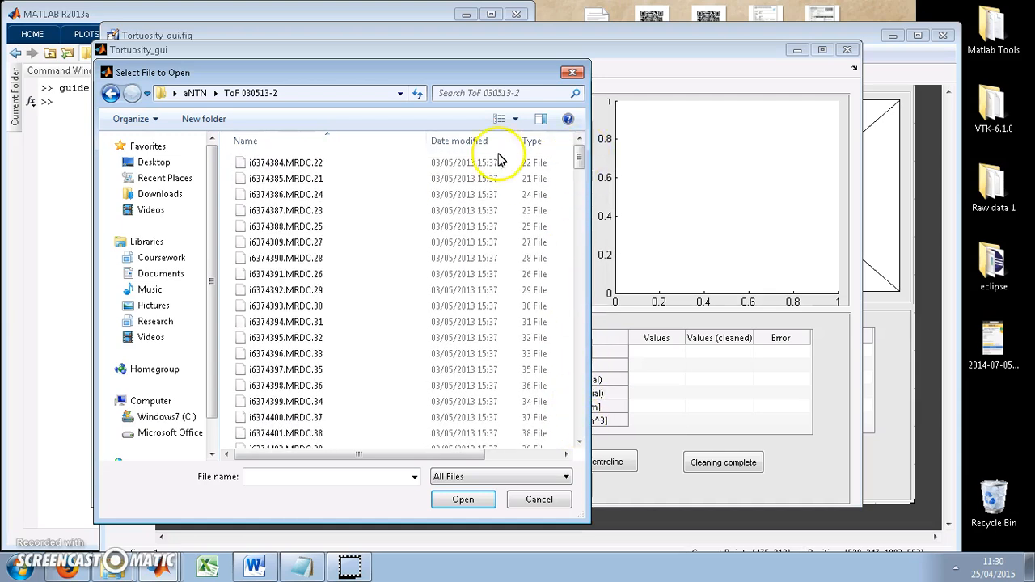
{"action": "left_click", "coordinate": [383, 168]}
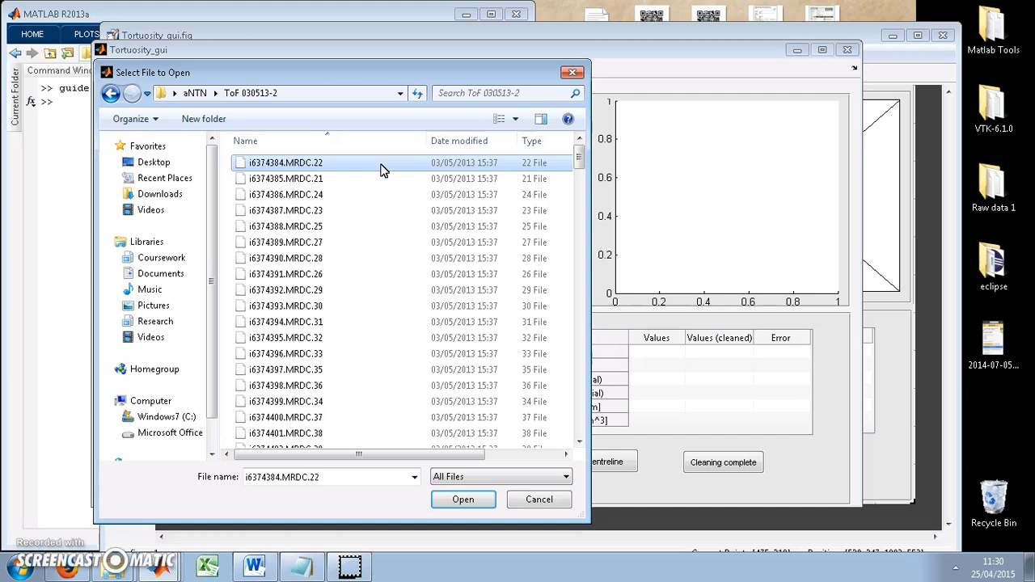
{"action": "left_click_drag", "start_coordinate": [577, 157], "coordinate": [580, 408]}
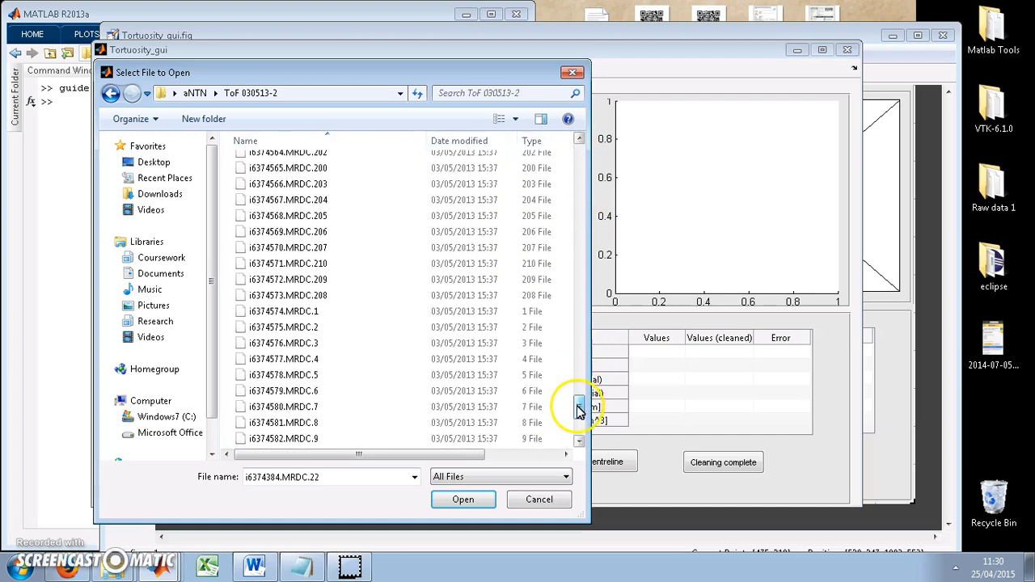
{"action": "left_click", "coordinate": [341, 317], "text": "shift"}
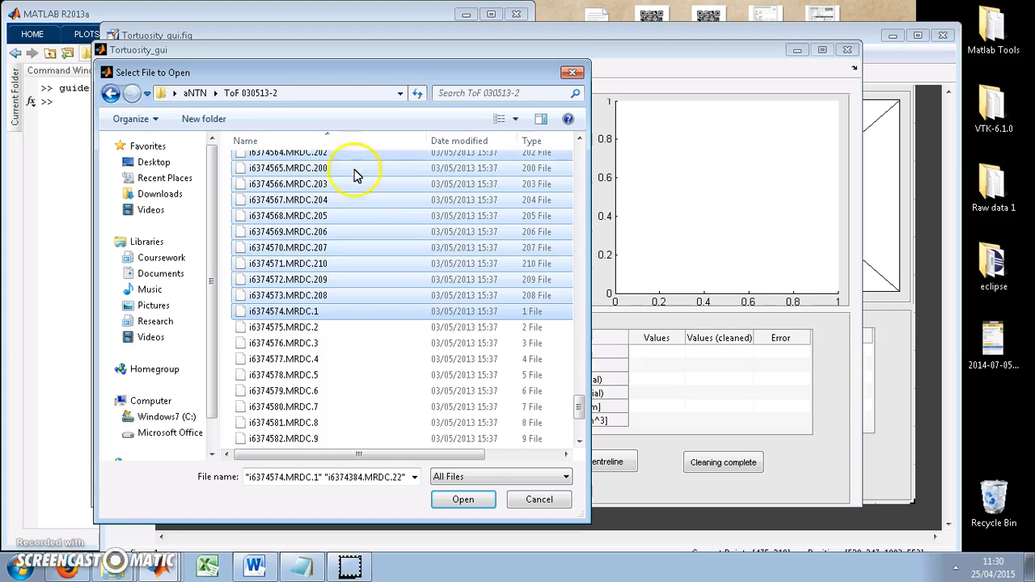
{"action": "left_click", "coordinate": [472, 507]}
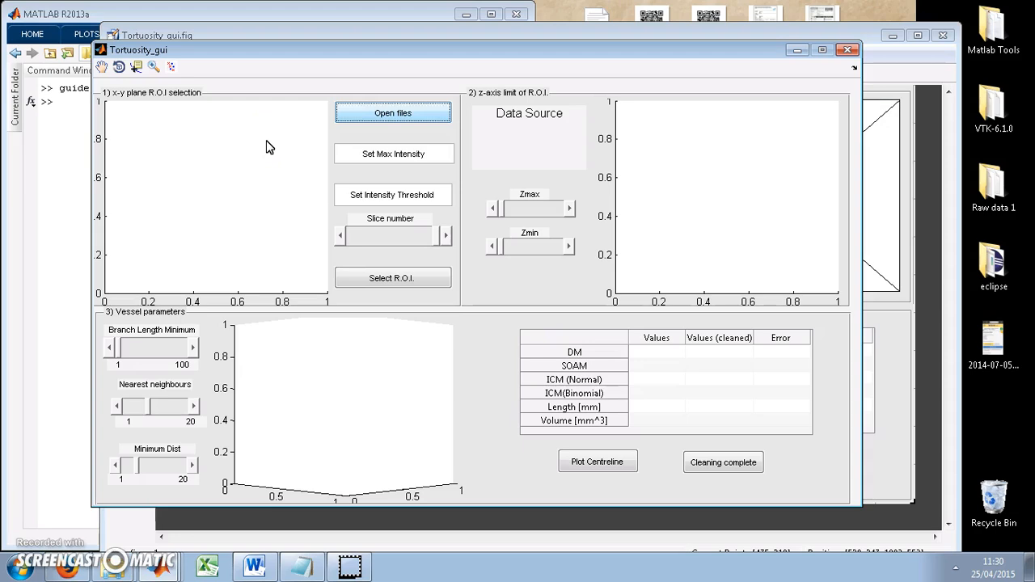
{"action": "left_click", "coordinate": [352, 114]}
Go through the loaded image slices by slice number and return to the start of the range
{"action": "left_click", "coordinate": [387, 241]}
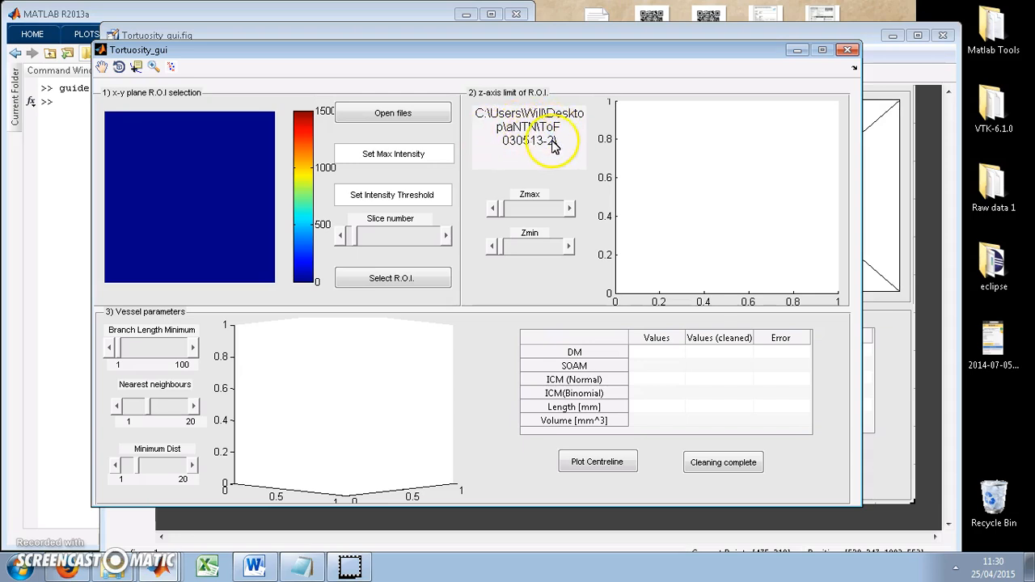
{"action": "left_click", "coordinate": [386, 238]}
{"action": "left_click", "coordinate": [395, 238]}
{"action": "left_click", "coordinate": [395, 238]}
{"action": "left_click", "coordinate": [395, 239]}
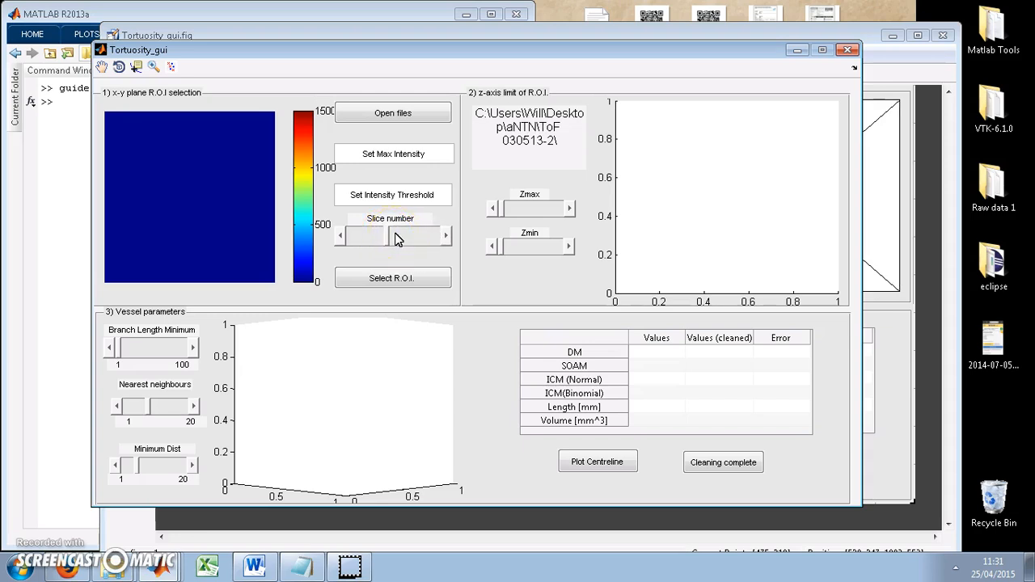
{"action": "left_click", "coordinate": [387, 243]}
{"action": "left_click_drag", "start_coordinate": [387, 242], "coordinate": [340, 244]}
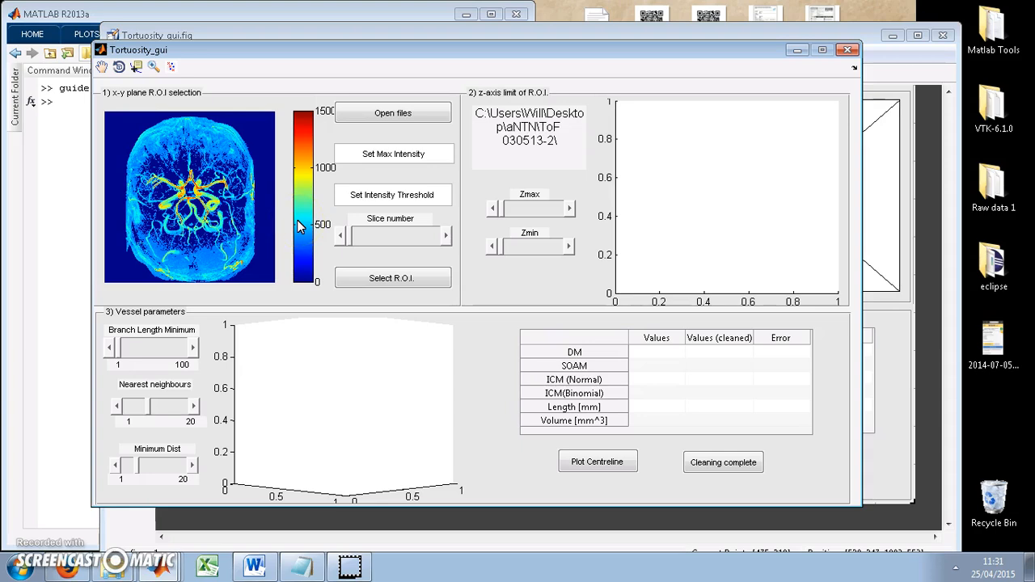
Zoom in on the central vessels in the x-y plane image
{"action": "left_click", "coordinate": [154, 66]}
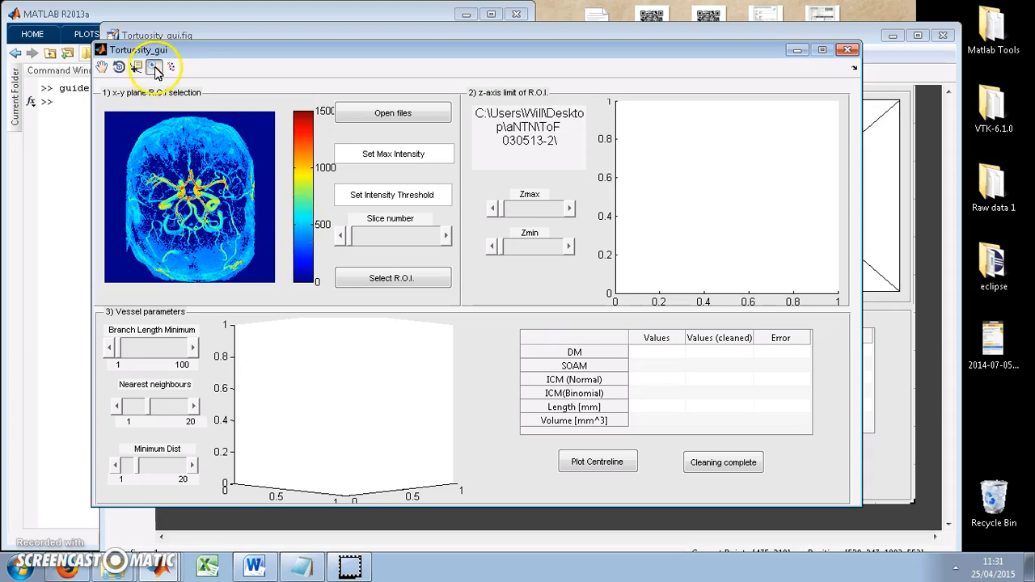
{"action": "left_click_drag", "start_coordinate": [216, 183], "coordinate": [176, 188]}
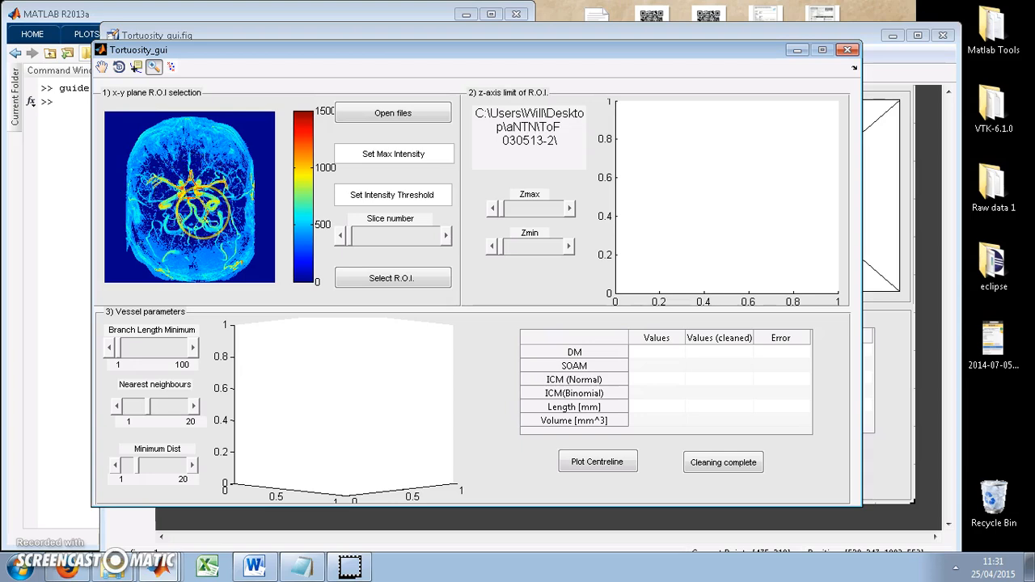
{"action": "left_click", "coordinate": [205, 212]}
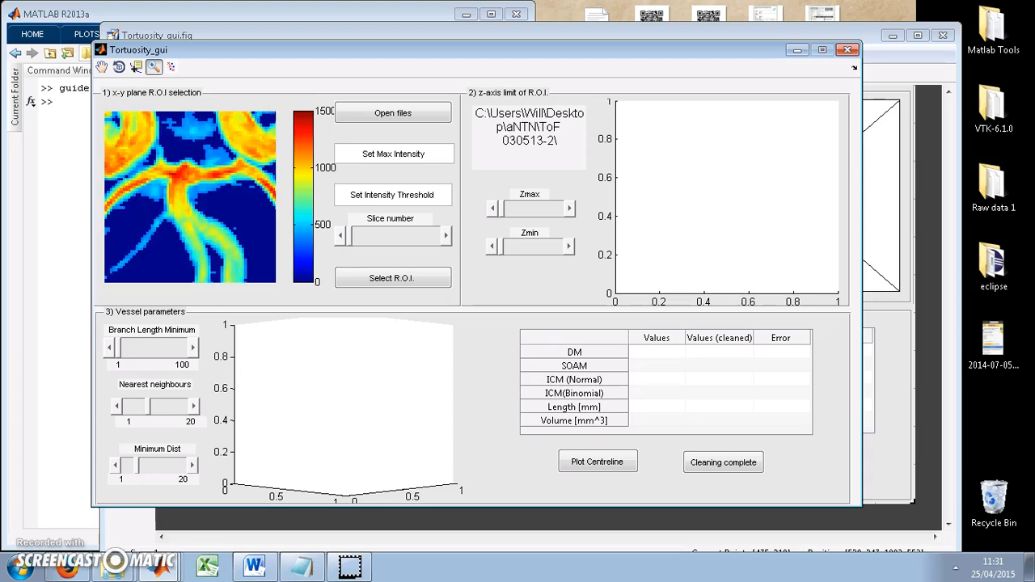
Select a region of interest by outlining the central vessel junction with a closed polygon on the x-y plane image
{"action": "left_click", "coordinate": [370, 285]}
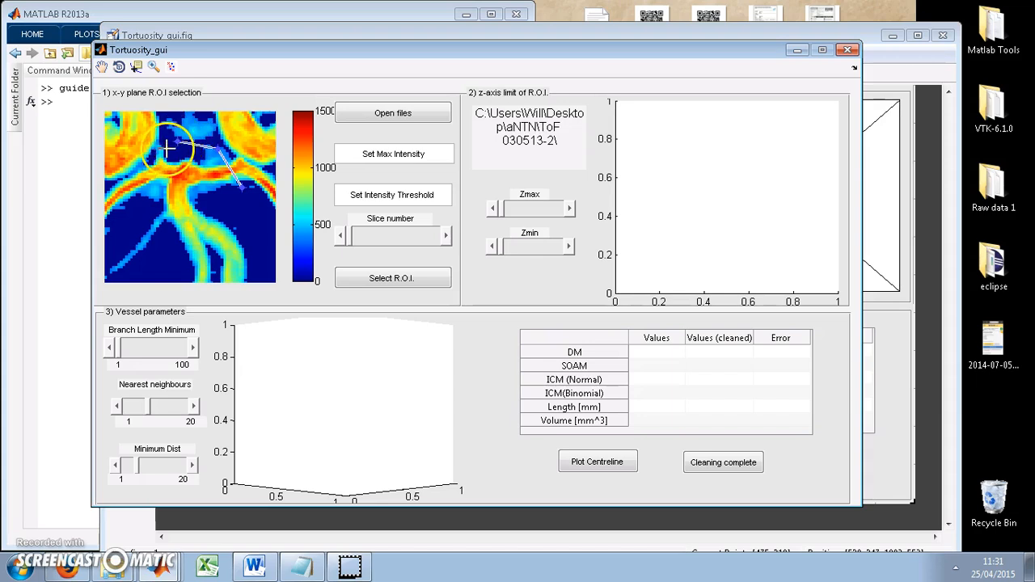
{"action": "left_click", "coordinate": [153, 161]}
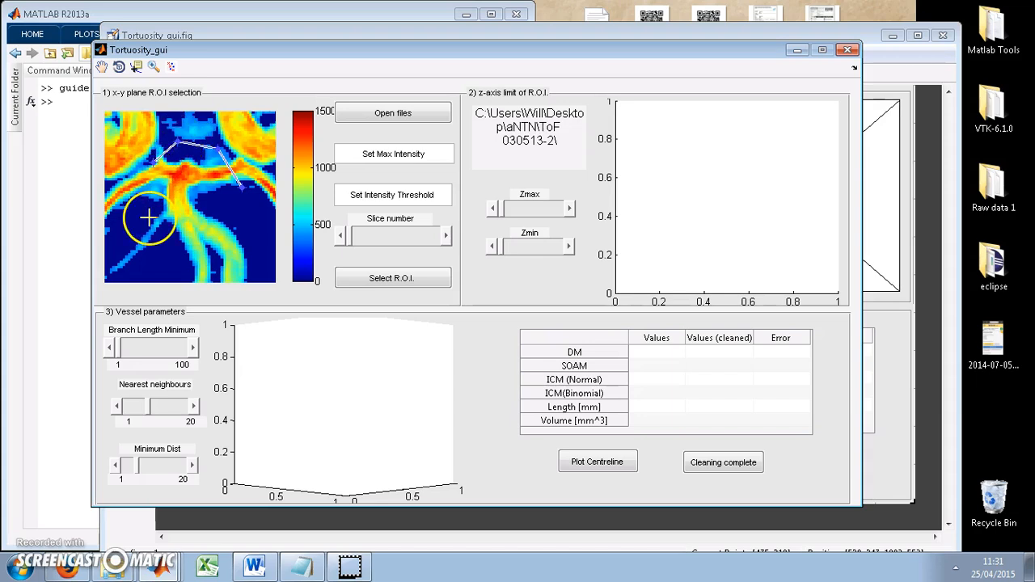
{"action": "left_click", "coordinate": [149, 217]}
{"action": "left_click", "coordinate": [170, 248]}
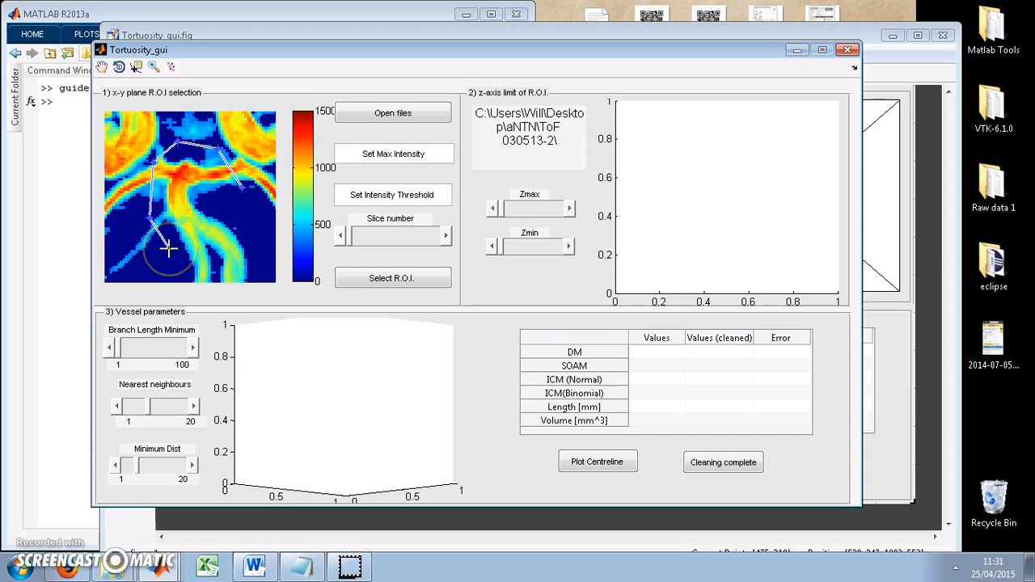
{"action": "left_click", "coordinate": [235, 245]}
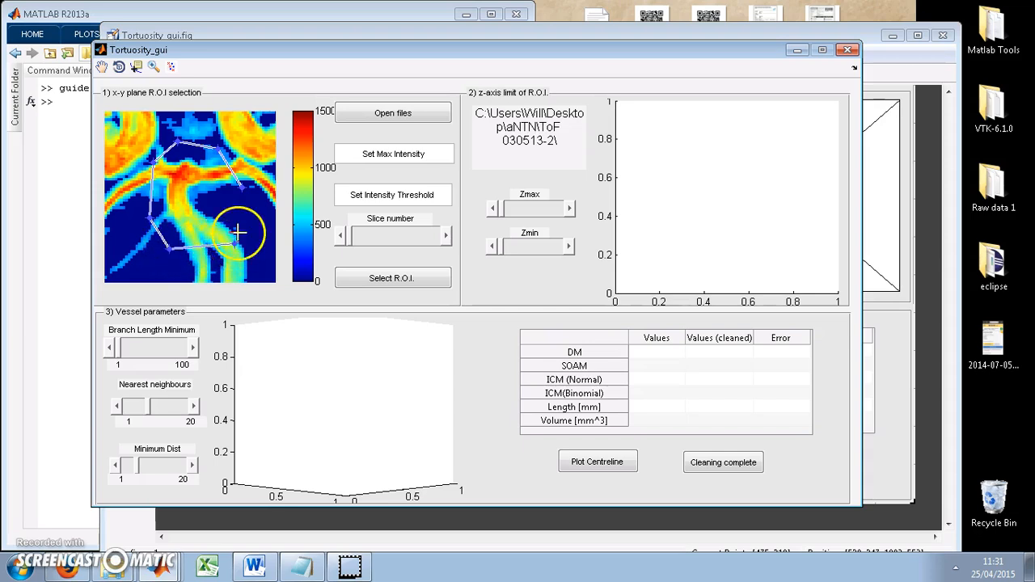
{"action": "double_click", "coordinate": [242, 189]}
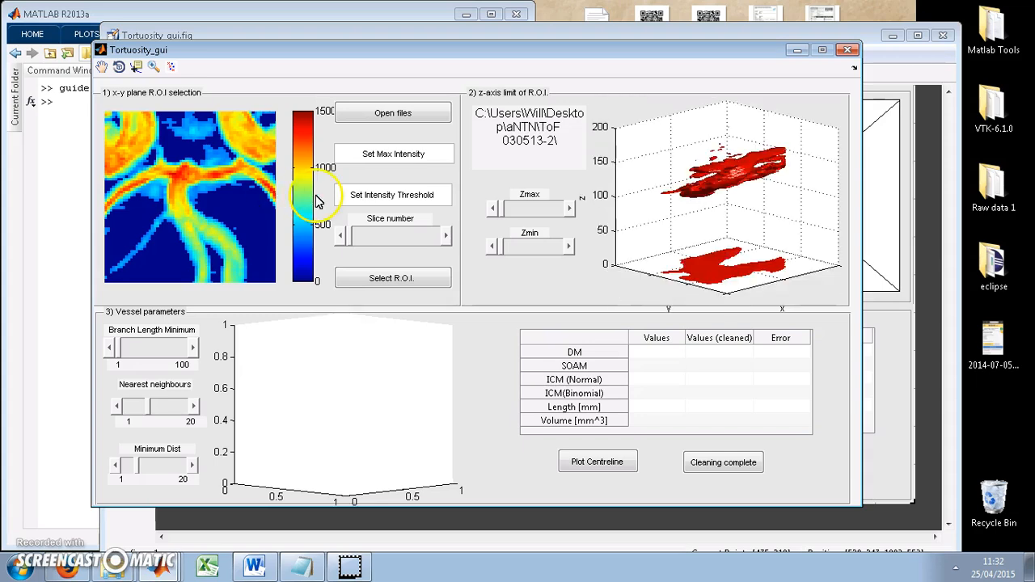
Show the 3D vessel in X-Z view and limit its z-axis to about 100 to 165 using Zmin and Zmax
{"action": "left_click", "coordinate": [119, 69]}
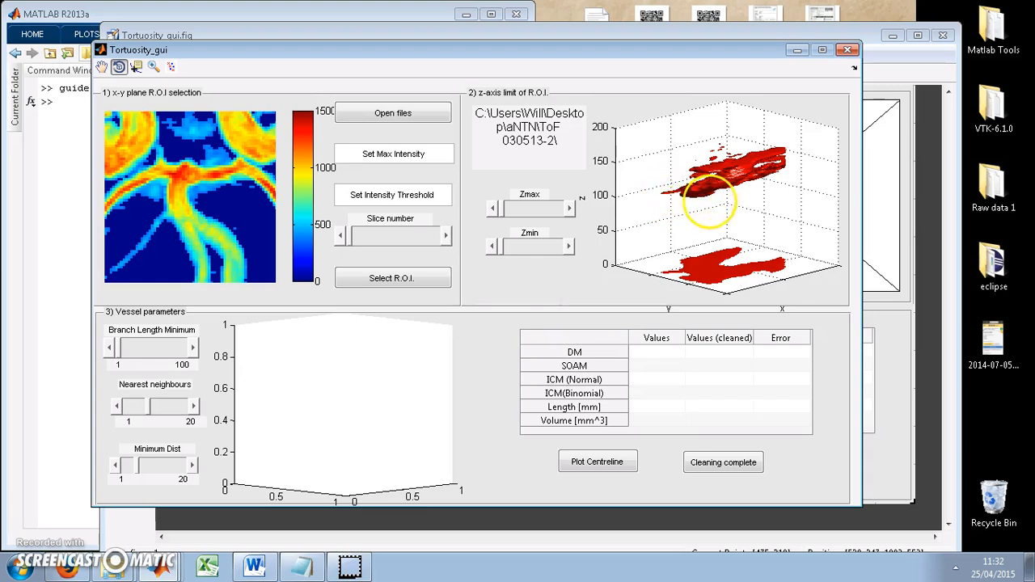
{"action": "left_click_drag", "start_coordinate": [708, 199], "coordinate": [791, 185]}
{"action": "right_click", "coordinate": [791, 185]}
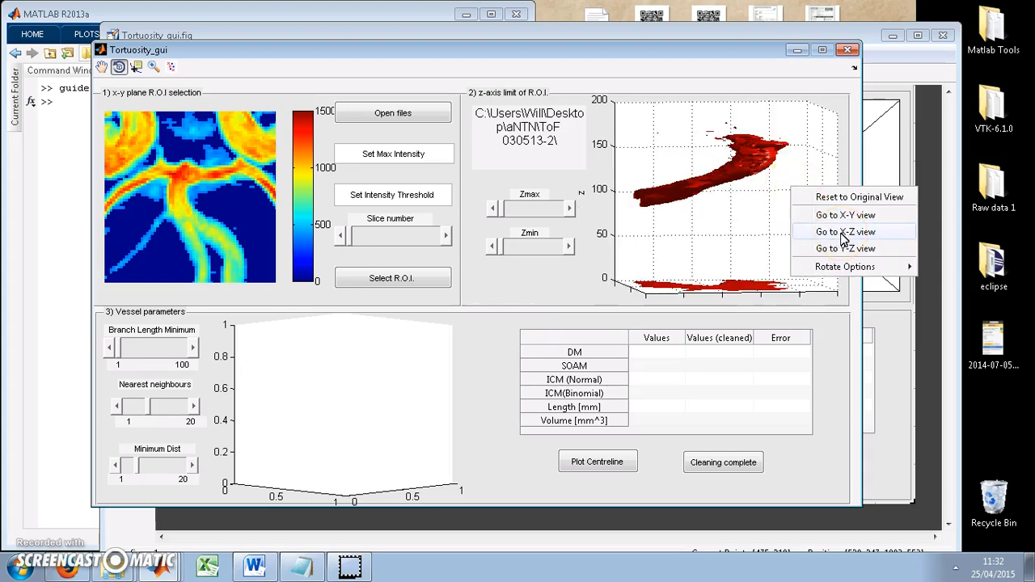
{"action": "left_click", "coordinate": [843, 232]}
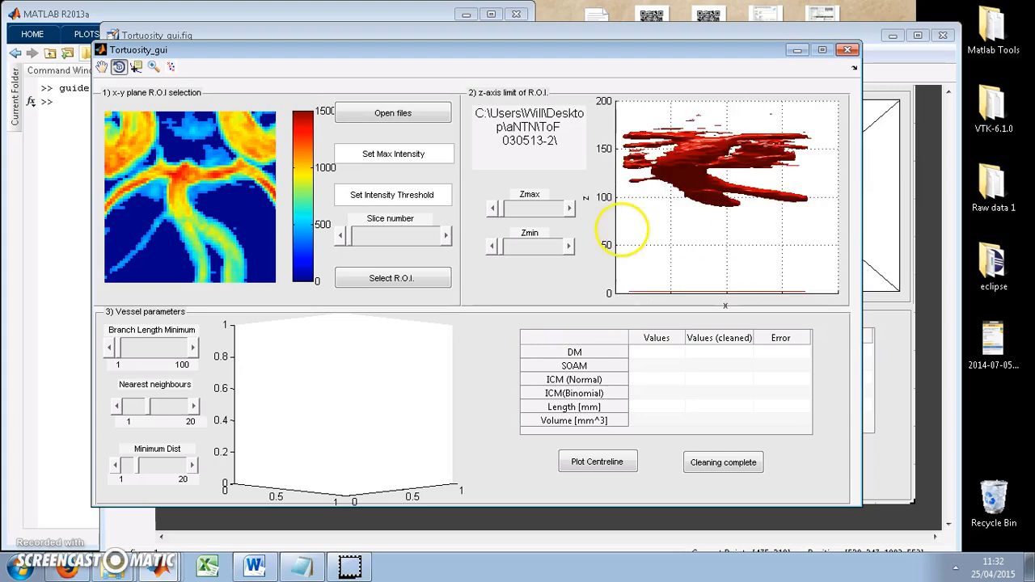
{"action": "left_click", "coordinate": [571, 249]}
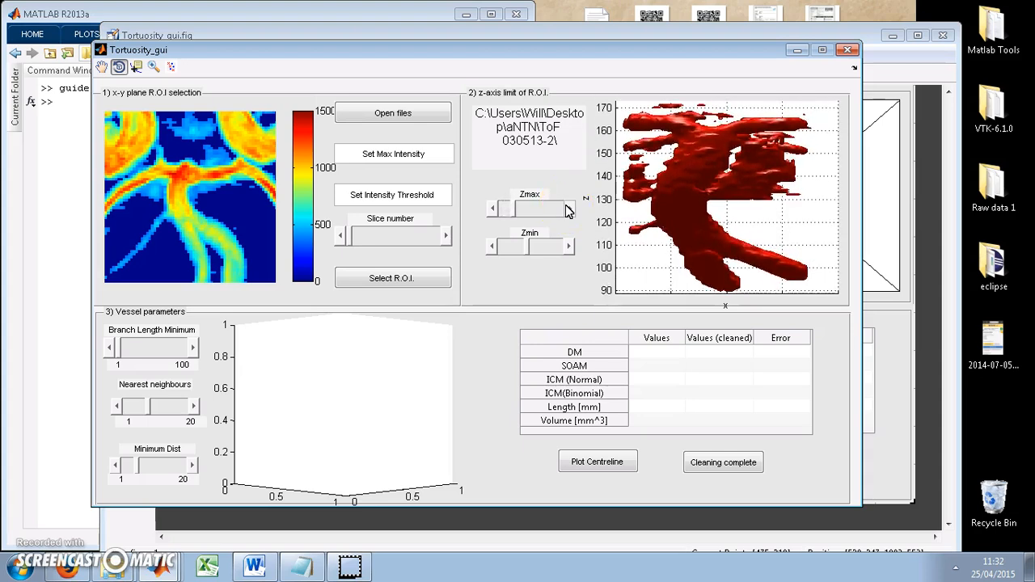
{"action": "left_click", "coordinate": [566, 244]}
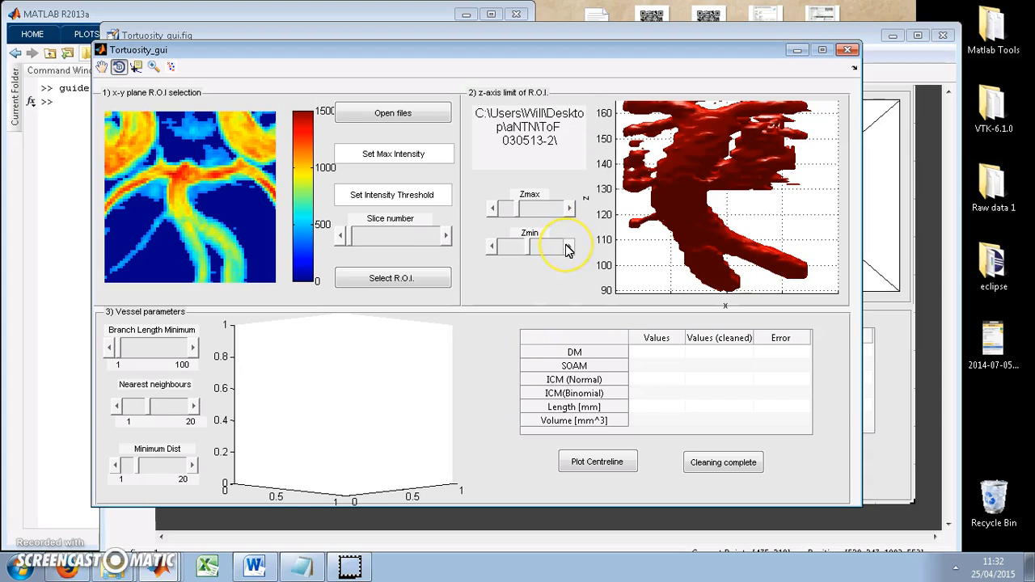
Check the cropped 3D vessel, restore its X-Z view, and plot its centreline
{"action": "left_click_drag", "start_coordinate": [696, 247], "coordinate": [662, 242]}
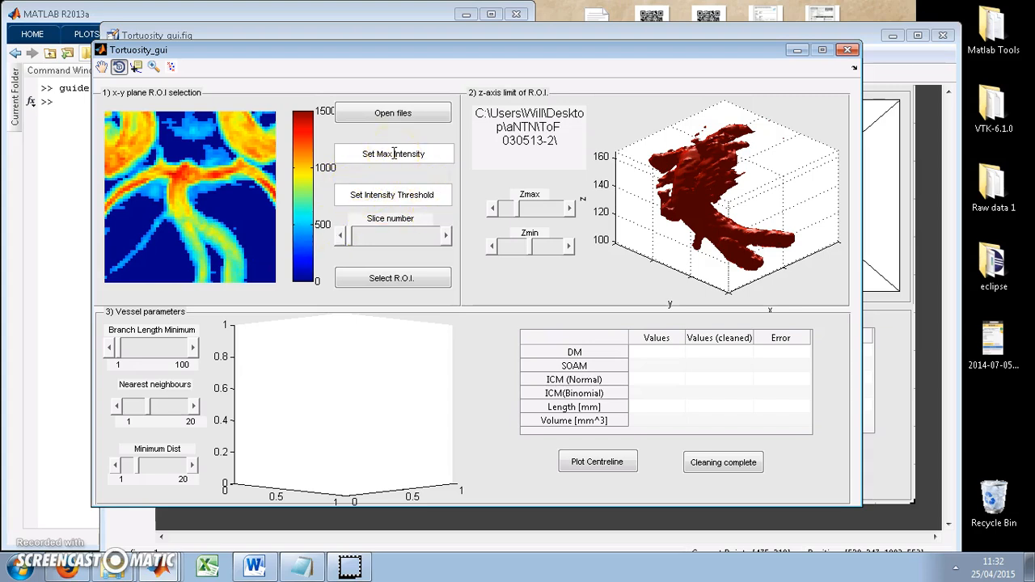
{"action": "left_click_drag", "start_coordinate": [670, 266], "coordinate": [679, 225]}
{"action": "right_click", "coordinate": [688, 228]}
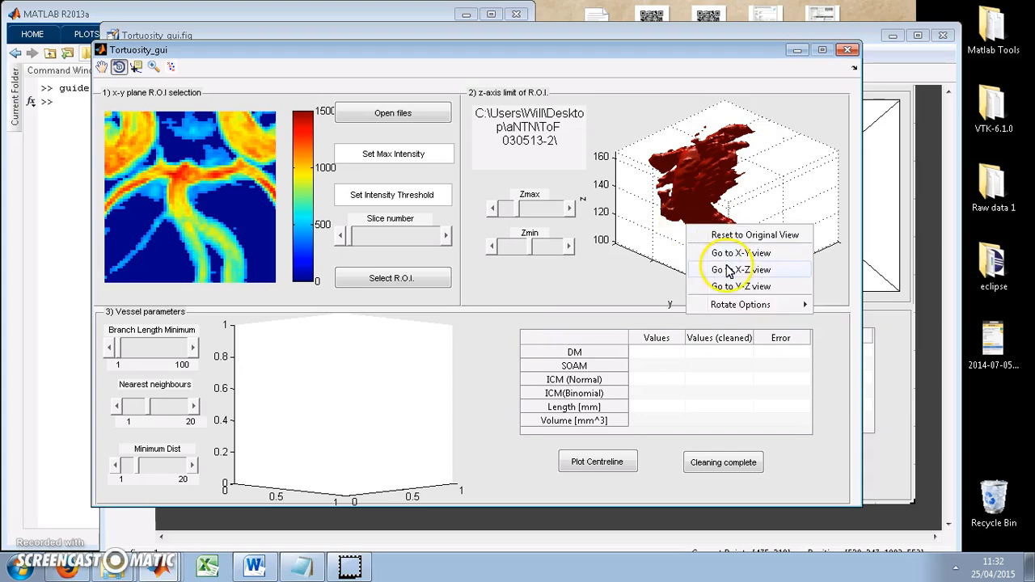
{"action": "left_click", "coordinate": [732, 269]}
{"action": "left_click", "coordinate": [600, 459]}
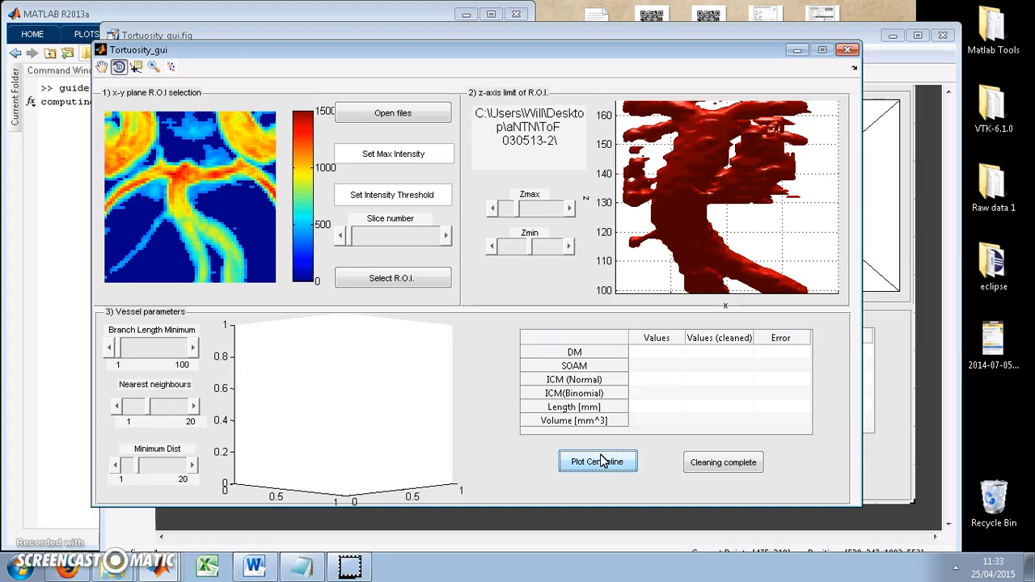
{"action": "left_click", "coordinate": [56, 310]}
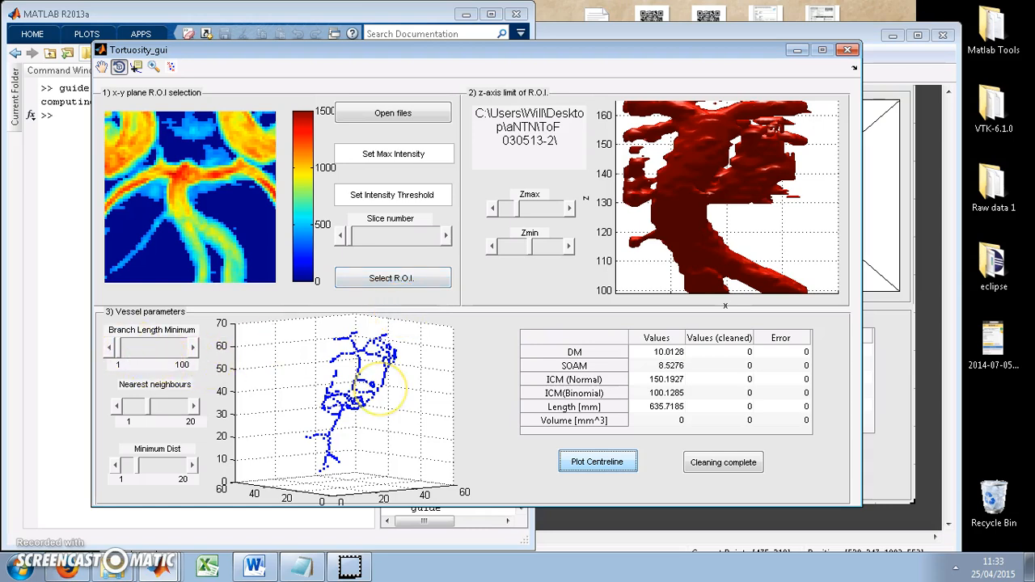
Raise the Branch Length Minimum to about two thirds of its range to prune short branches from the centreline
{"action": "left_click_drag", "start_coordinate": [379, 393], "coordinate": [300, 428]}
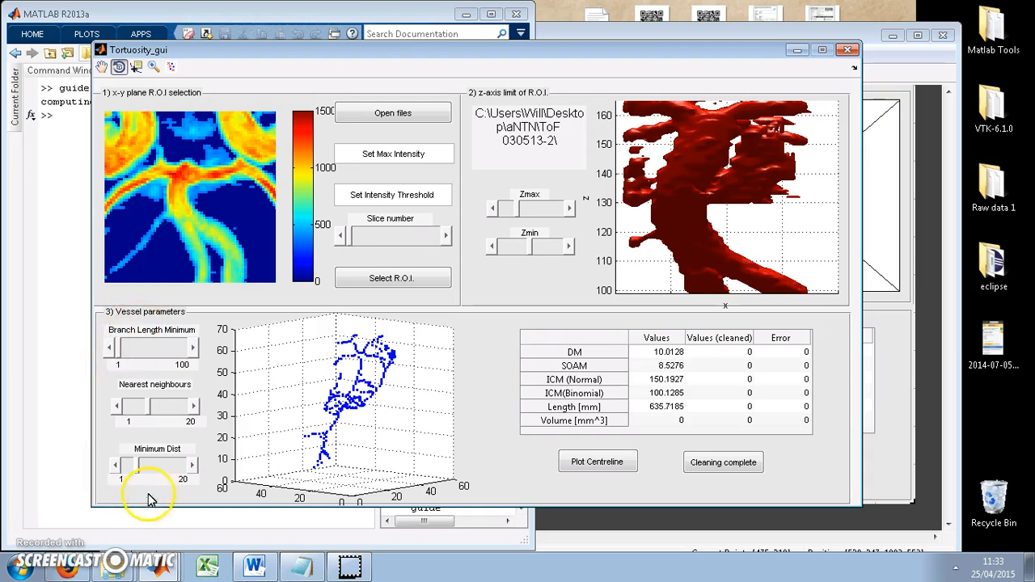
{"action": "mouse_move", "coordinate": [279, 386]}
{"action": "left_mouse_down"}
{"action": "mouse_move", "coordinate": [340, 412]}
{"action": "mouse_move", "coordinate": [279, 393]}
{"action": "left_mouse_up"}
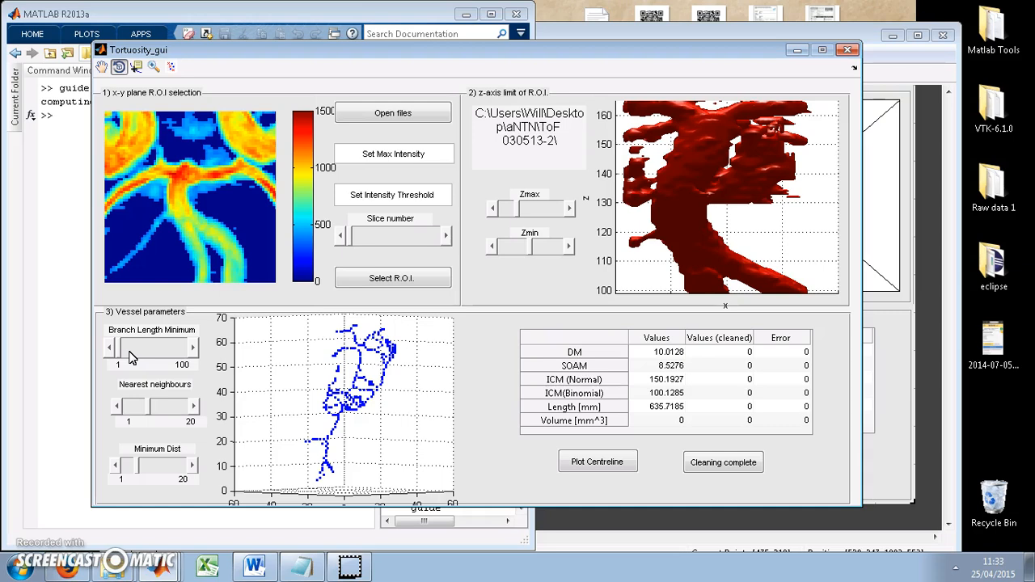
{"action": "left_click", "coordinate": [130, 357]}
{"action": "left_click", "coordinate": [138, 356]}
{"action": "left_click", "coordinate": [149, 356]}
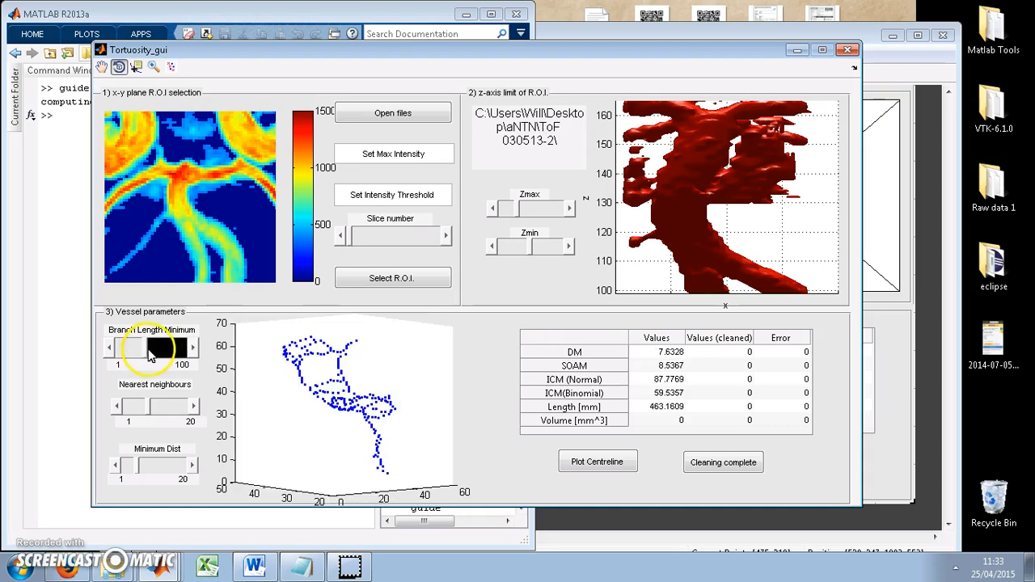
{"action": "left_click", "coordinate": [163, 355]}
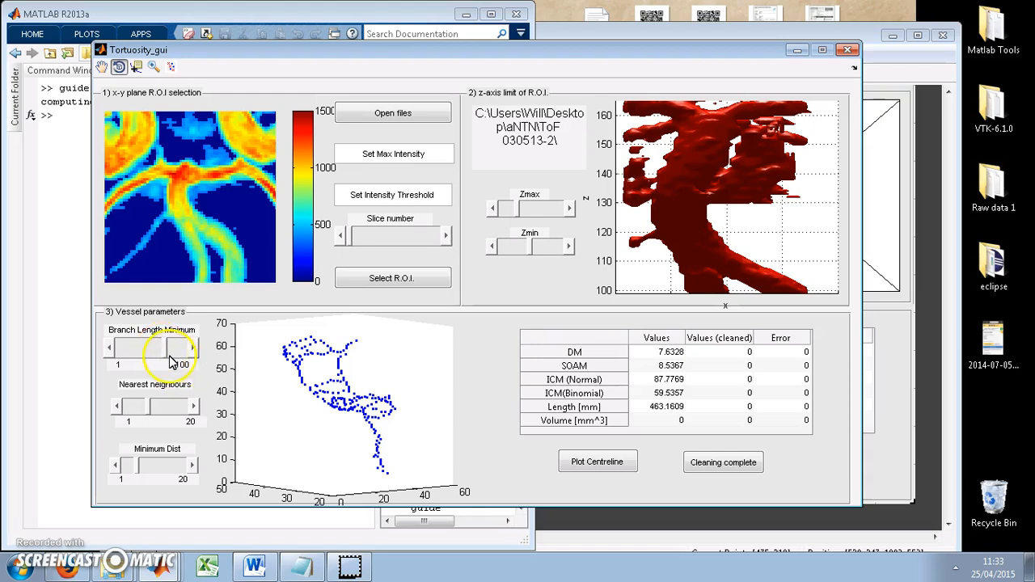
Adjust Nearest neighbours to near mid-range and Minimum Dist to slightly above mid-range for the centreline
{"action": "left_click_drag", "start_coordinate": [342, 416], "coordinate": [157, 410]}
{"action": "left_click", "coordinate": [145, 409]}
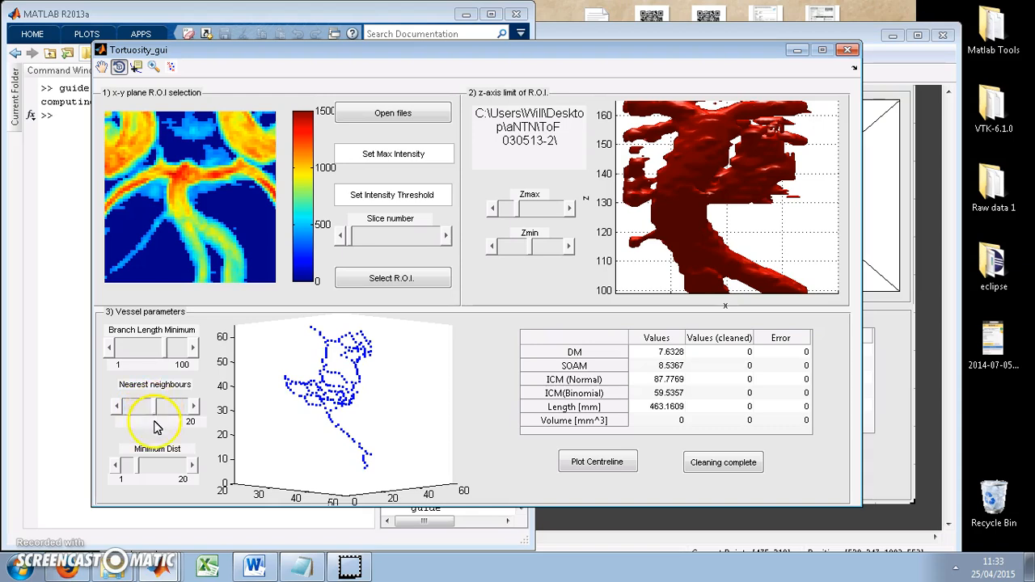
{"action": "left_click_drag", "start_coordinate": [139, 468], "coordinate": [182, 474]}
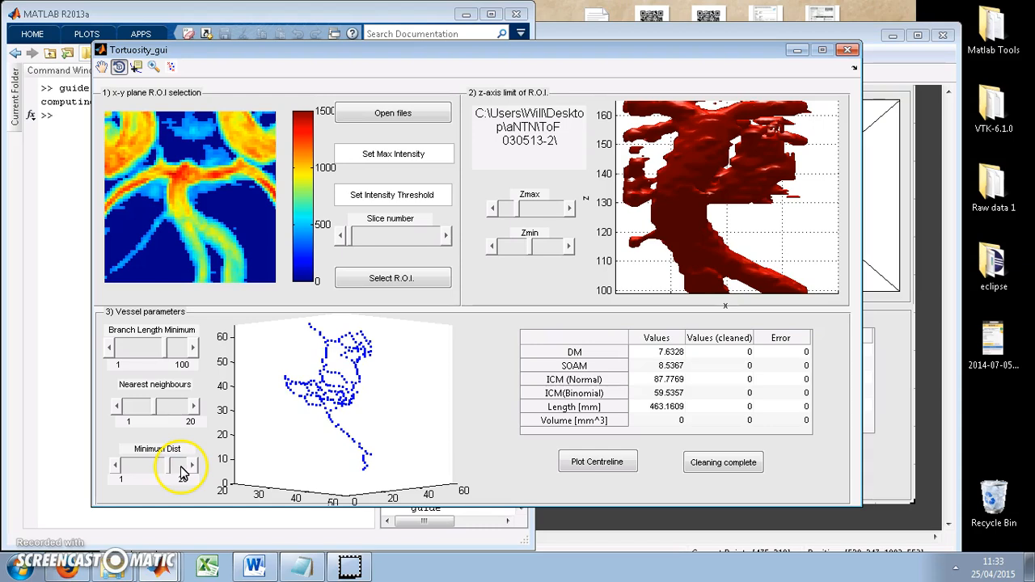
{"action": "left_click", "coordinate": [127, 473]}
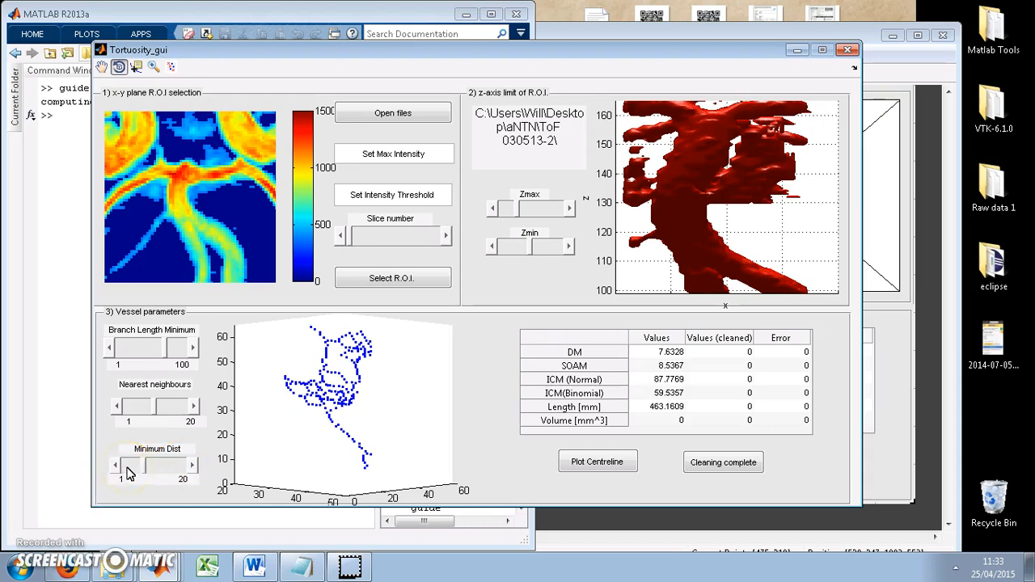
{"action": "left_click", "coordinate": [133, 474]}
{"action": "left_click", "coordinate": [162, 409]}
{"action": "mouse_move", "coordinate": [162, 412]}
{"action": "left_mouse_down"}
{"action": "mouse_move", "coordinate": [144, 413]}
{"action": "mouse_move", "coordinate": [174, 414]}
{"action": "mouse_move", "coordinate": [159, 414]}
{"action": "left_mouse_up"}
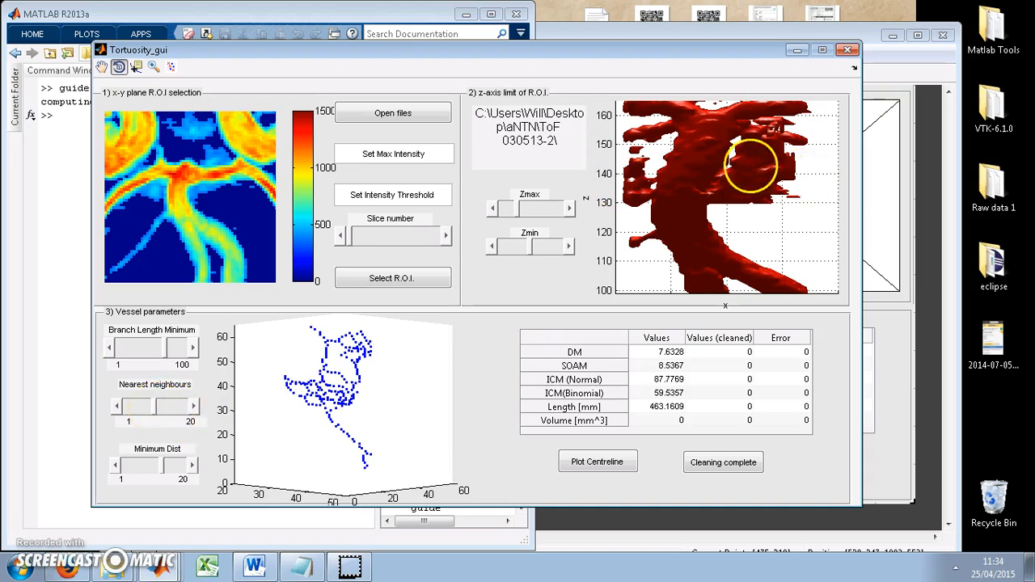
Compare the centreline plot with the 3D vessel by putting both in X-Z view
{"action": "left_click_drag", "start_coordinate": [775, 157], "coordinate": [778, 202]}
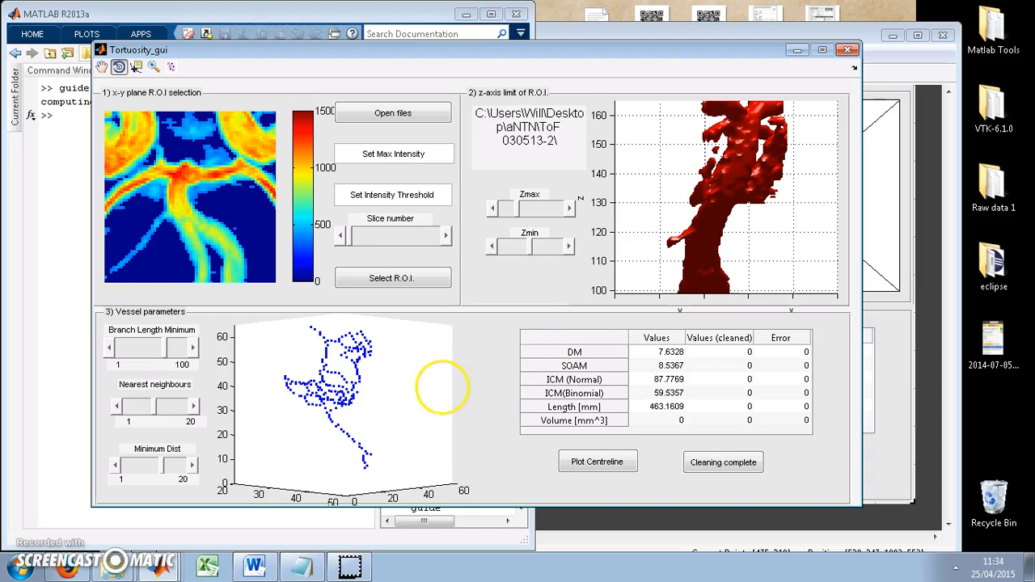
{"action": "right_click", "coordinate": [366, 370]}
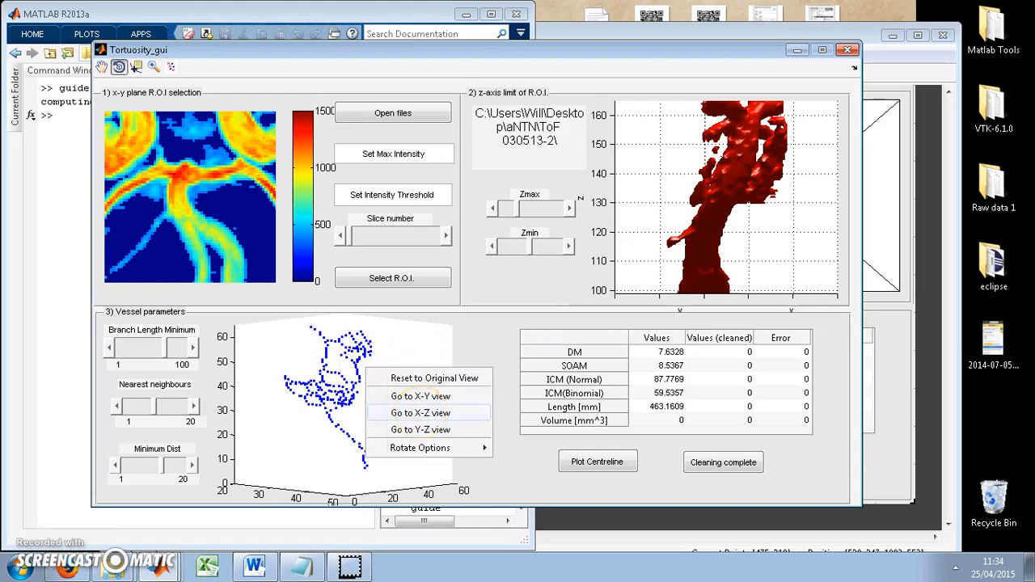
{"action": "left_click", "coordinate": [421, 413]}
{"action": "right_click", "coordinate": [699, 188]}
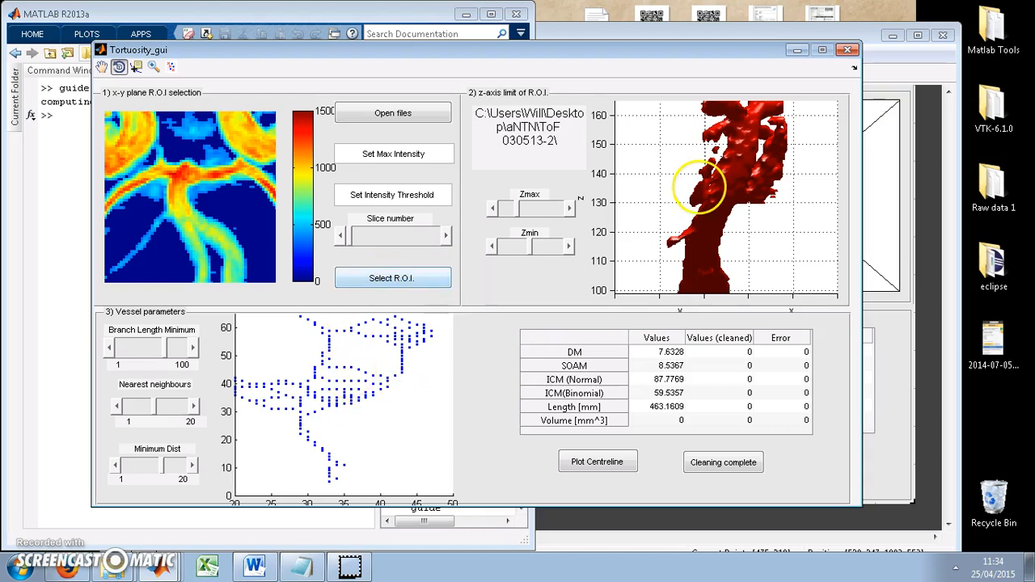
{"action": "left_click", "coordinate": [738, 233]}
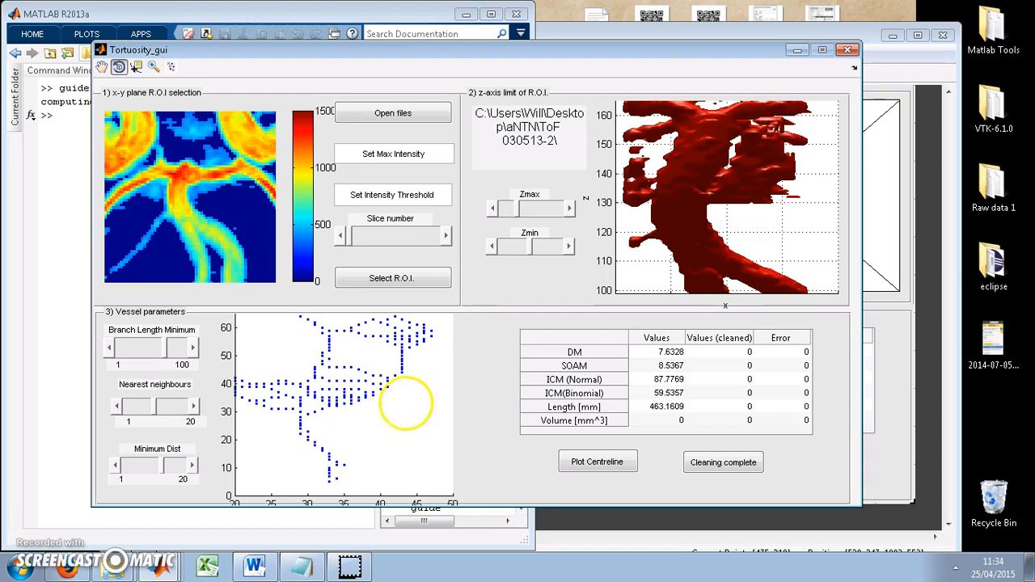
Compare the centreline plot with the 3D vessel by putting both in Y-Z view
{"action": "right_click", "coordinate": [640, 226]}
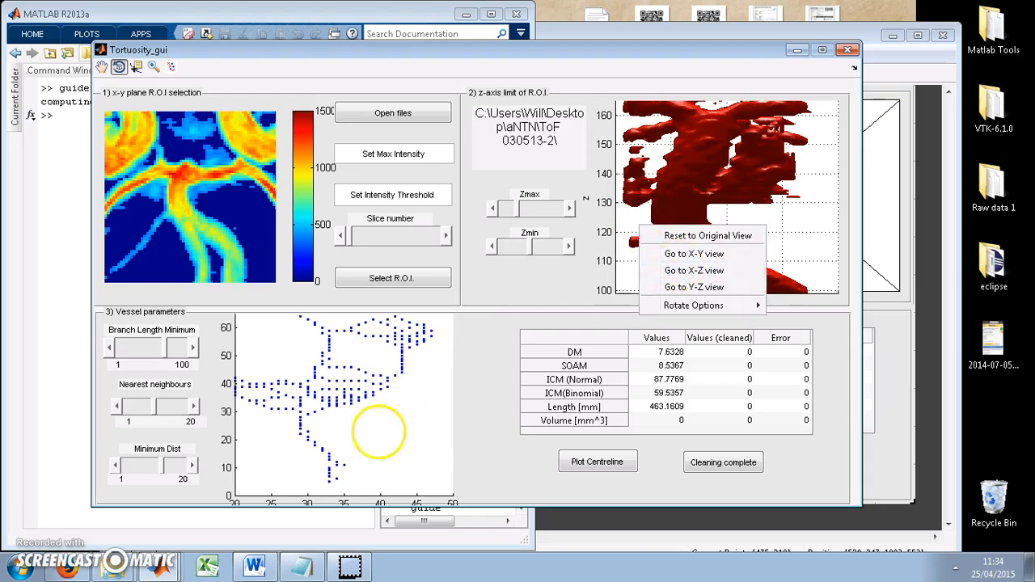
{"action": "right_click", "coordinate": [374, 439]}
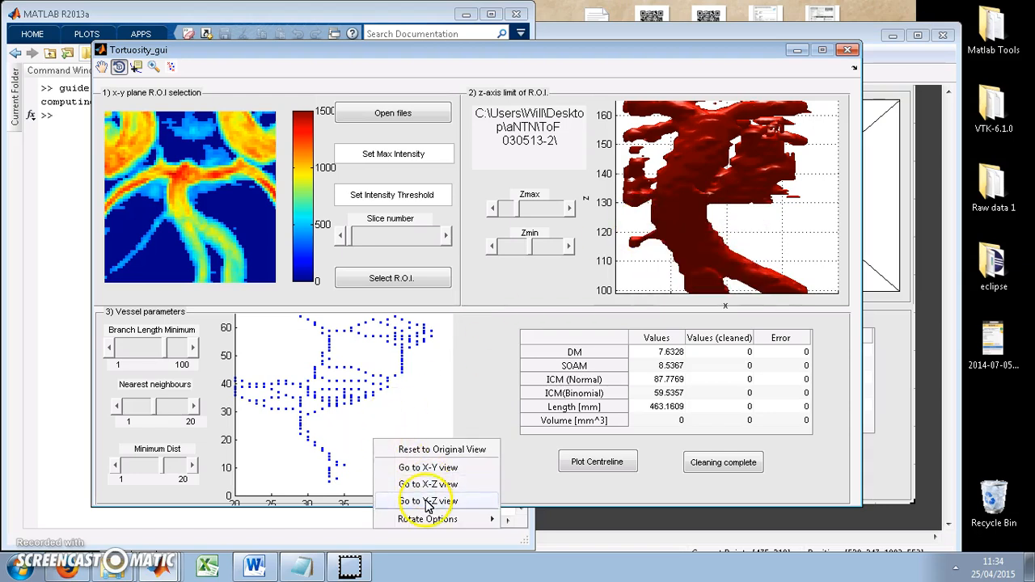
{"action": "left_click", "coordinate": [425, 501]}
{"action": "right_click", "coordinate": [394, 439]}
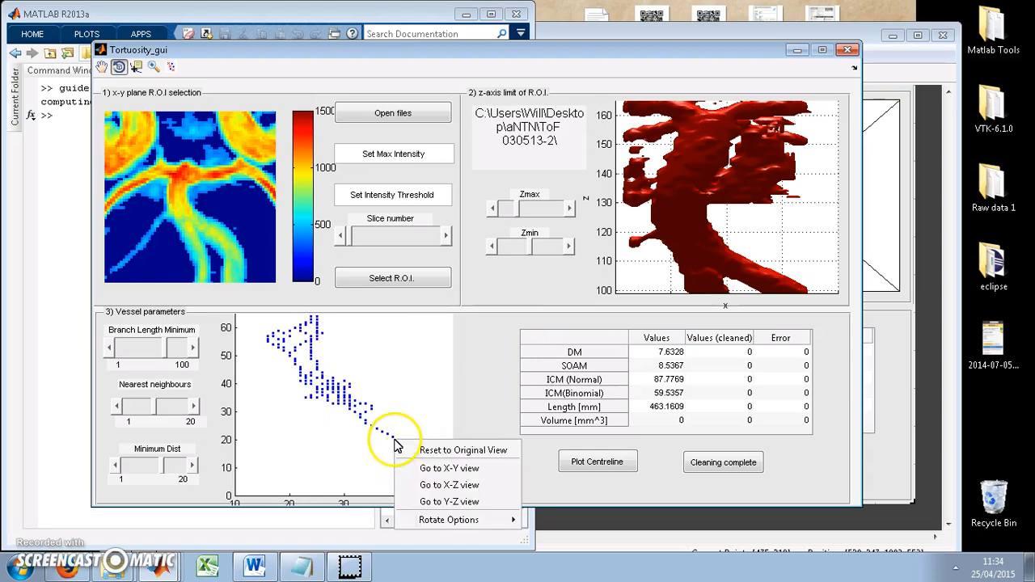
{"action": "left_click", "coordinate": [610, 275]}
{"action": "right_click", "coordinate": [694, 249]}
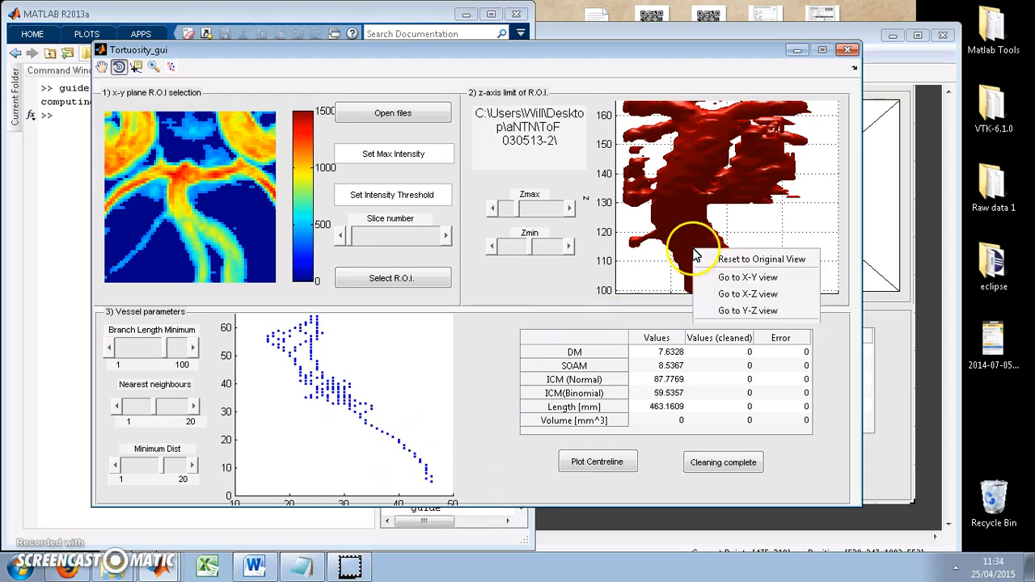
{"action": "left_click", "coordinate": [742, 310]}
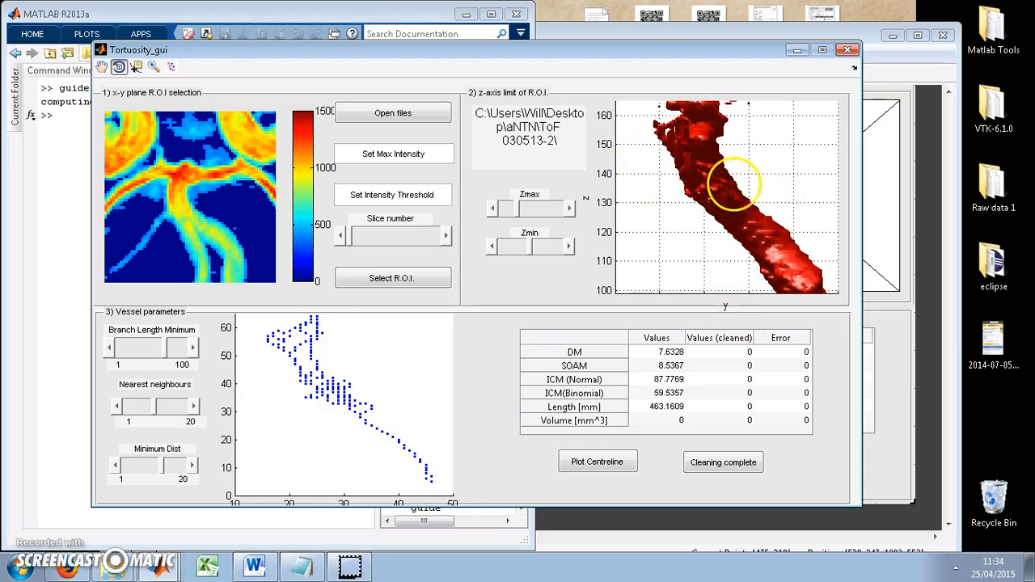
Return the 3D vessel and the centreline plot to X-Z view to identify the side branches
{"action": "right_click", "coordinate": [684, 203]}
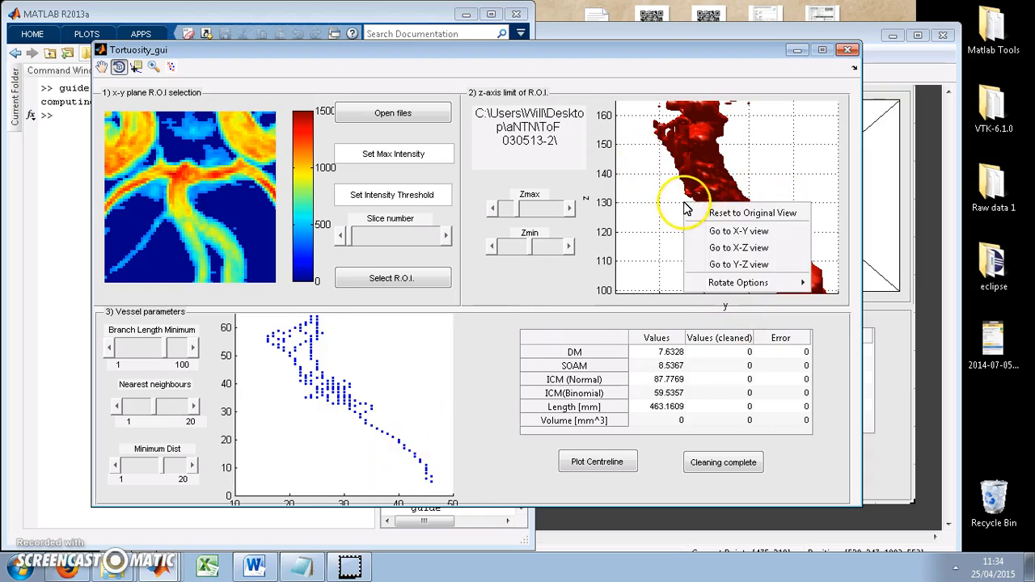
{"action": "left_click", "coordinate": [729, 248]}
{"action": "right_click", "coordinate": [412, 388]}
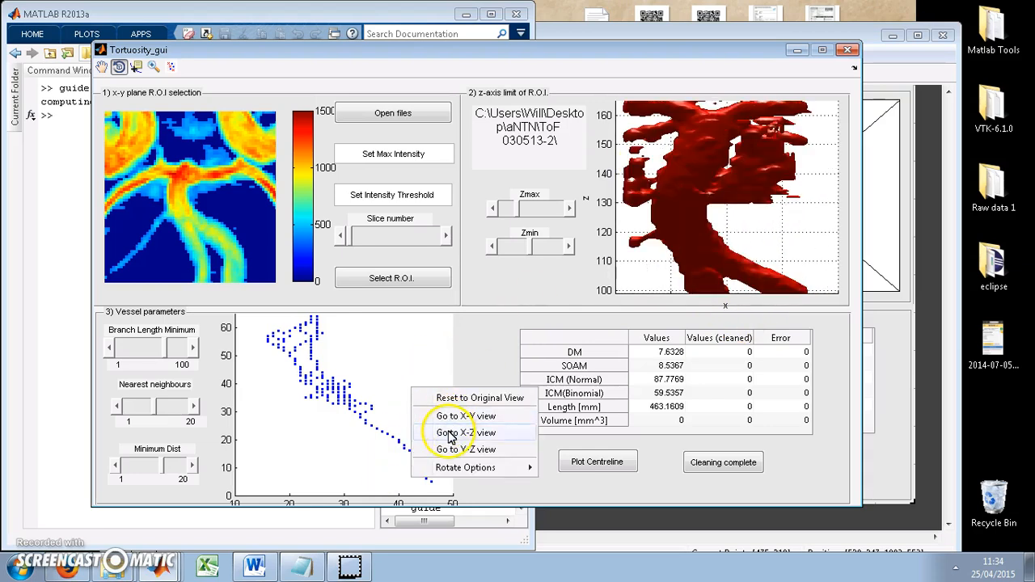
{"action": "left_click", "coordinate": [452, 437]}
Brush and delete the centreline points above about z = 58 and the upper right side branch
{"action": "left_click", "coordinate": [172, 70]}
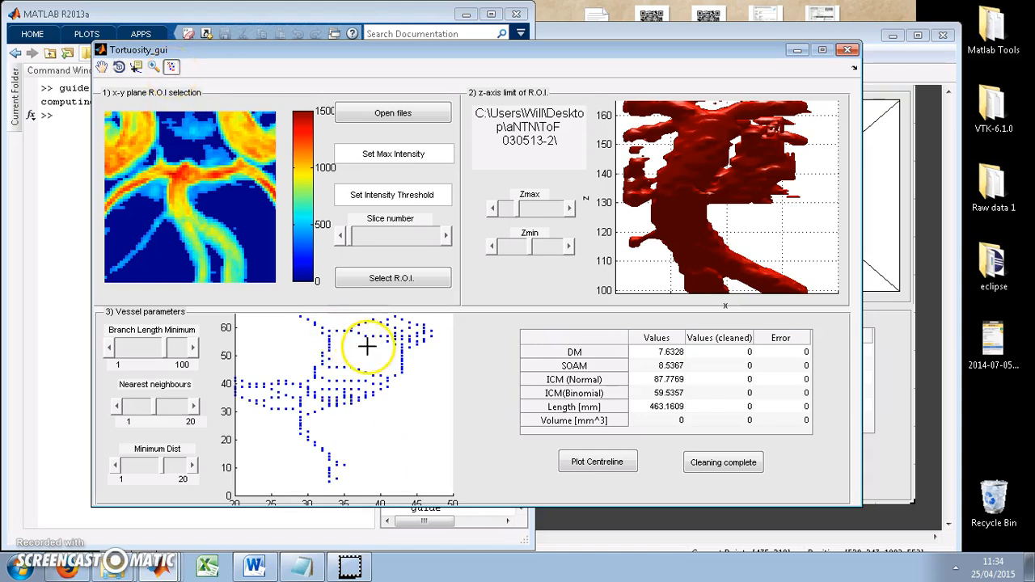
{"action": "left_click_drag", "start_coordinate": [291, 316], "coordinate": [434, 332]}
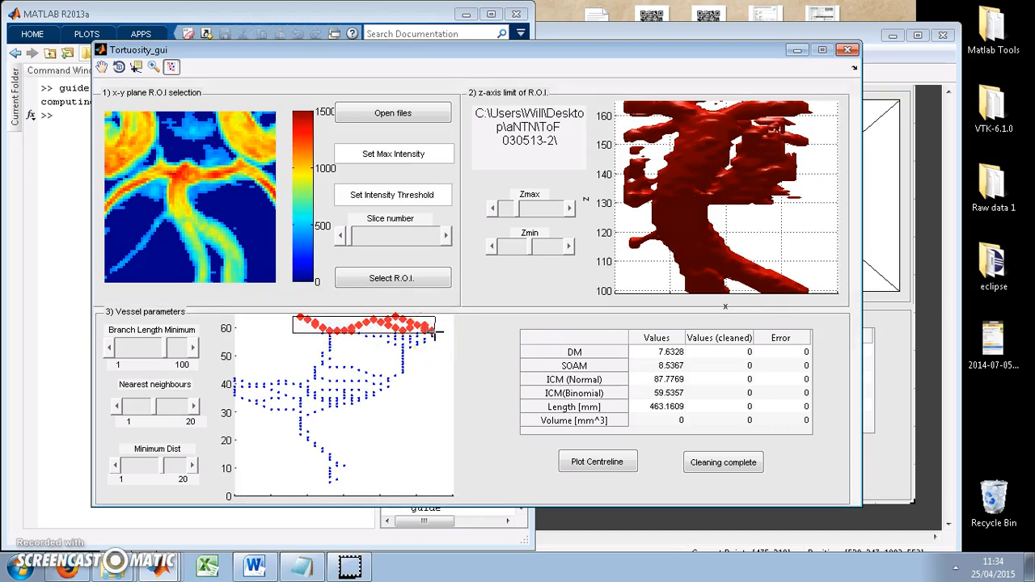
{"action": "left_click", "coordinate": [433, 332]}
{"action": "mouse_move", "coordinate": [354, 330]}
{"action": "left_mouse_down"}
{"action": "mouse_move", "coordinate": [369, 332]}
{"action": "mouse_move", "coordinate": [429, 448]}
{"action": "left_mouse_up"}
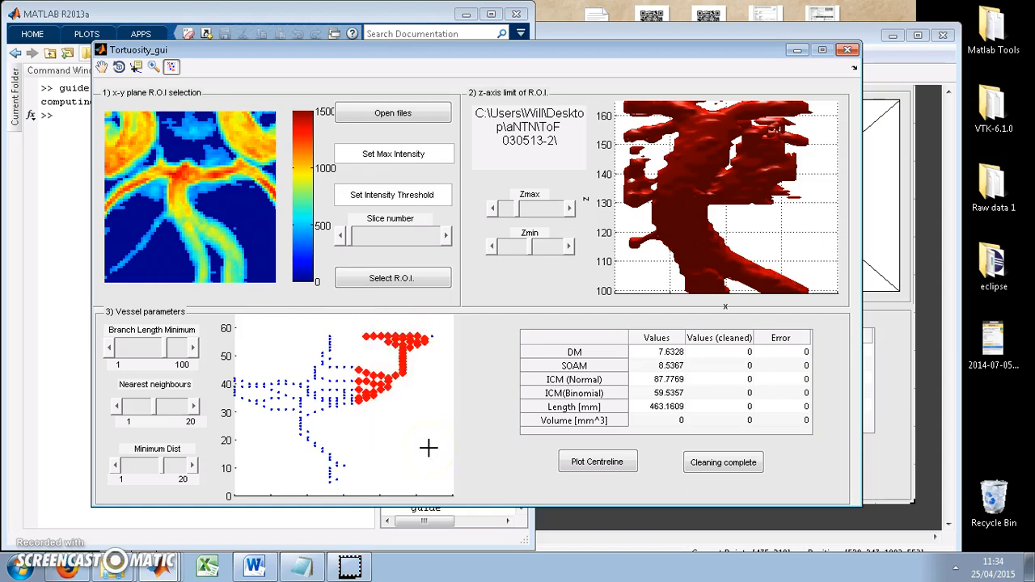
{"action": "key", "text": "Delete"}
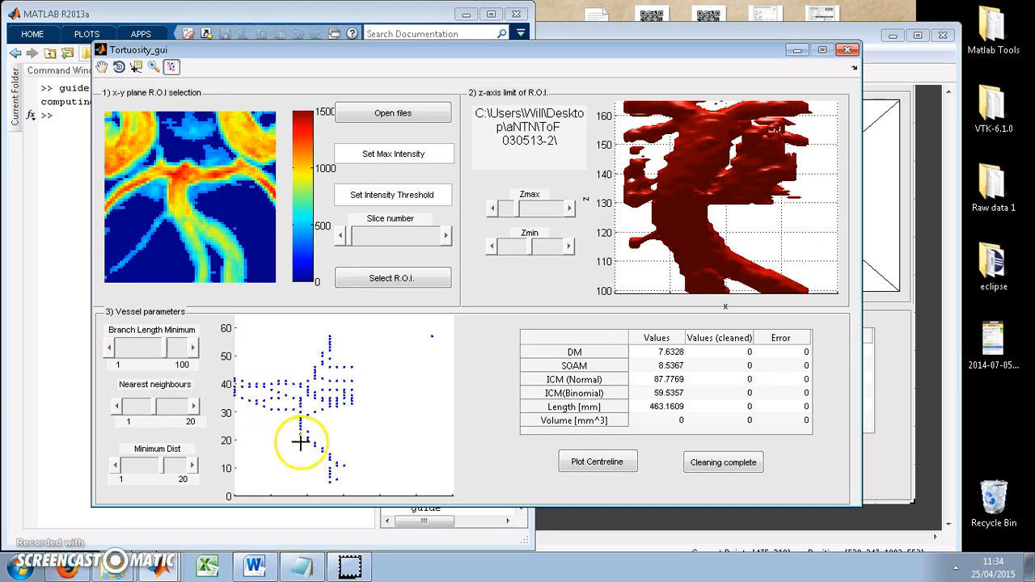
Delete the left side-branch points, the isolated outlier and the remaining right side-branch points from the centreline plot
{"action": "mouse_move", "coordinate": [295, 431]}
{"action": "left_mouse_down"}
{"action": "mouse_move", "coordinate": [271, 382]}
{"action": "mouse_move", "coordinate": [224, 348]}
{"action": "left_mouse_up"}
{"action": "key", "text": "Delete"}
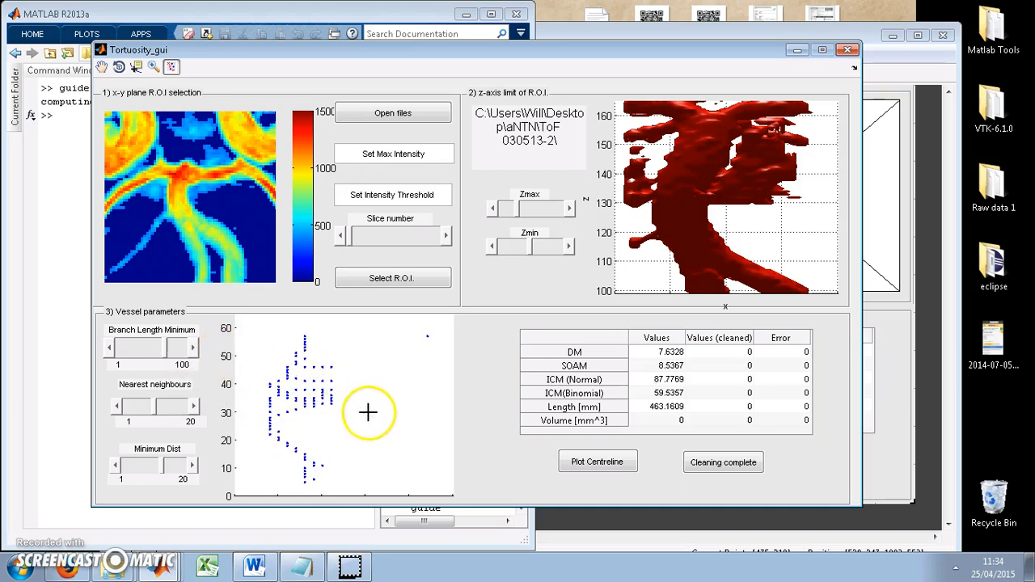
{"action": "key", "text": "Delete"}
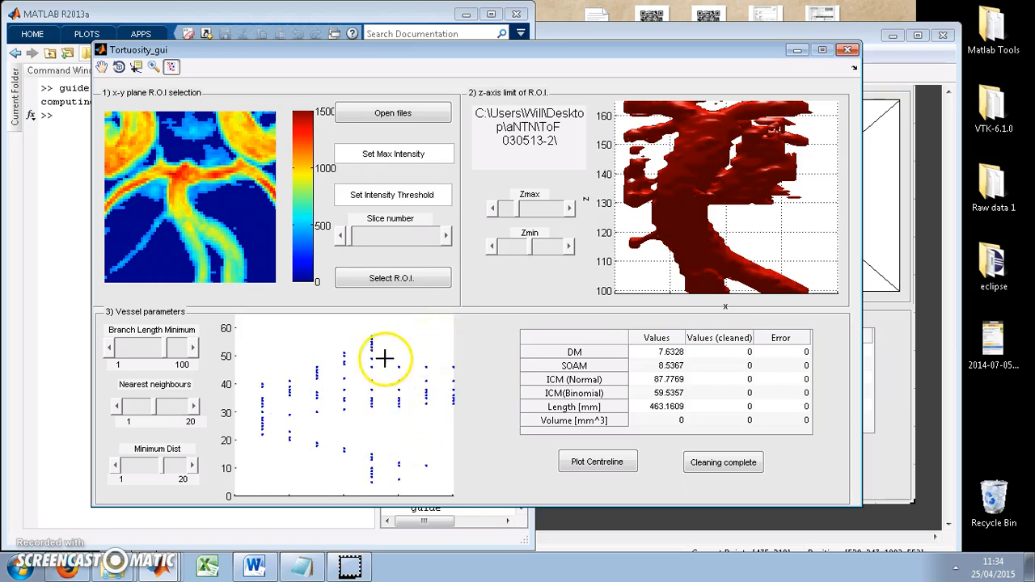
{"action": "left_click_drag", "start_coordinate": [388, 354], "coordinate": [496, 429]}
{"action": "key", "text": "Delete"}
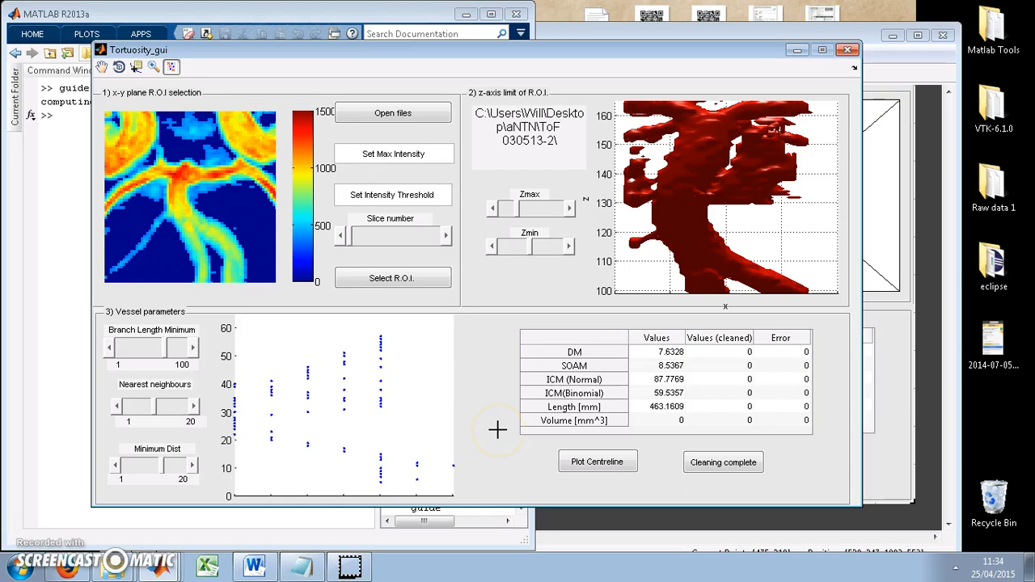
Brush and remove the cluster of off-path points beside the upper middle of the centreline
{"action": "left_click", "coordinate": [119, 66]}
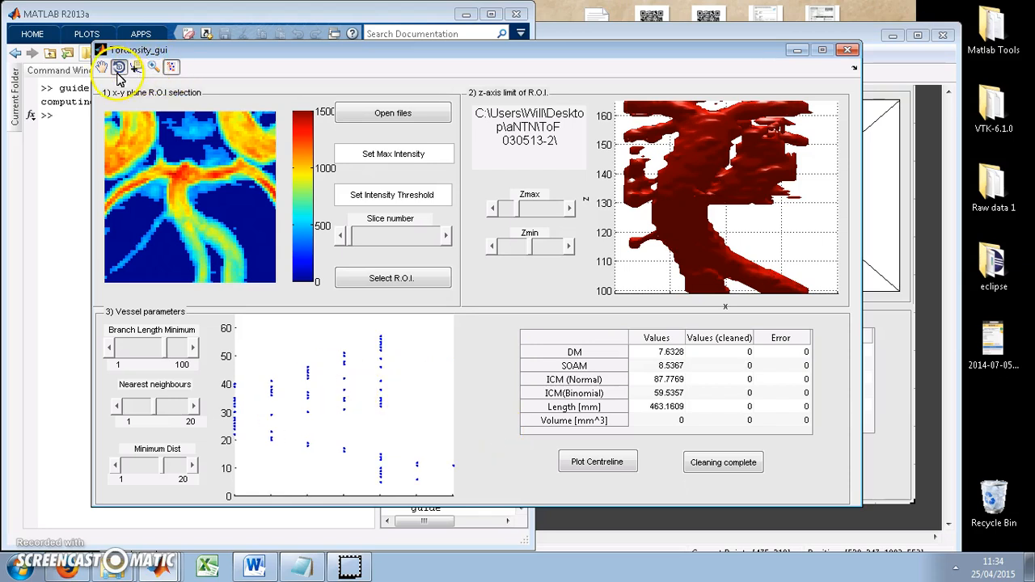
{"action": "left_click_drag", "start_coordinate": [300, 421], "coordinate": [382, 453]}
{"action": "left_click", "coordinate": [170, 66]}
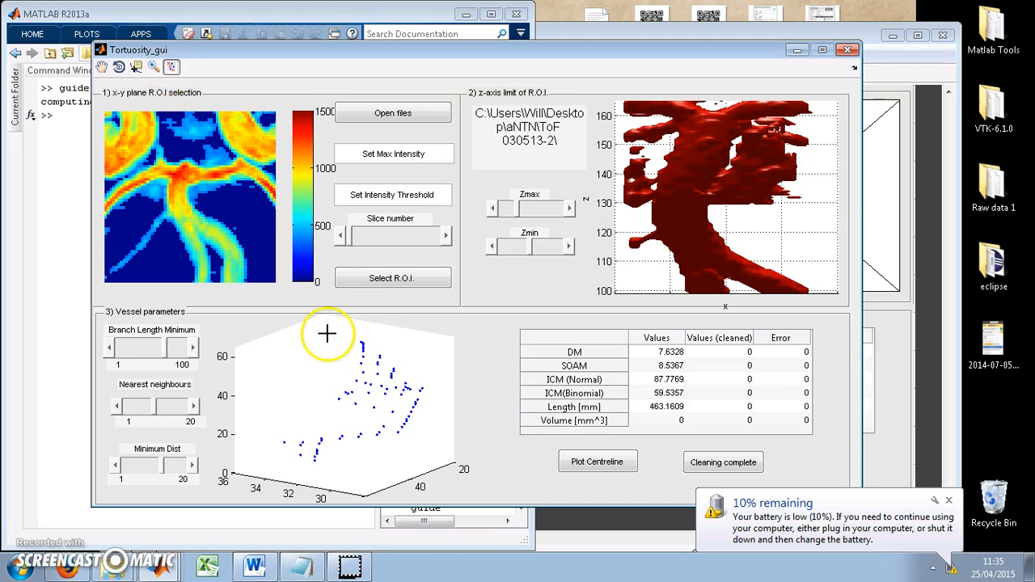
{"action": "mouse_move", "coordinate": [330, 391]}
{"action": "left_mouse_down"}
{"action": "mouse_move", "coordinate": [415, 411]}
{"action": "mouse_move", "coordinate": [402, 415]}
{"action": "left_mouse_up"}
{"action": "left_click_drag", "start_coordinate": [351, 370], "coordinate": [384, 394]}
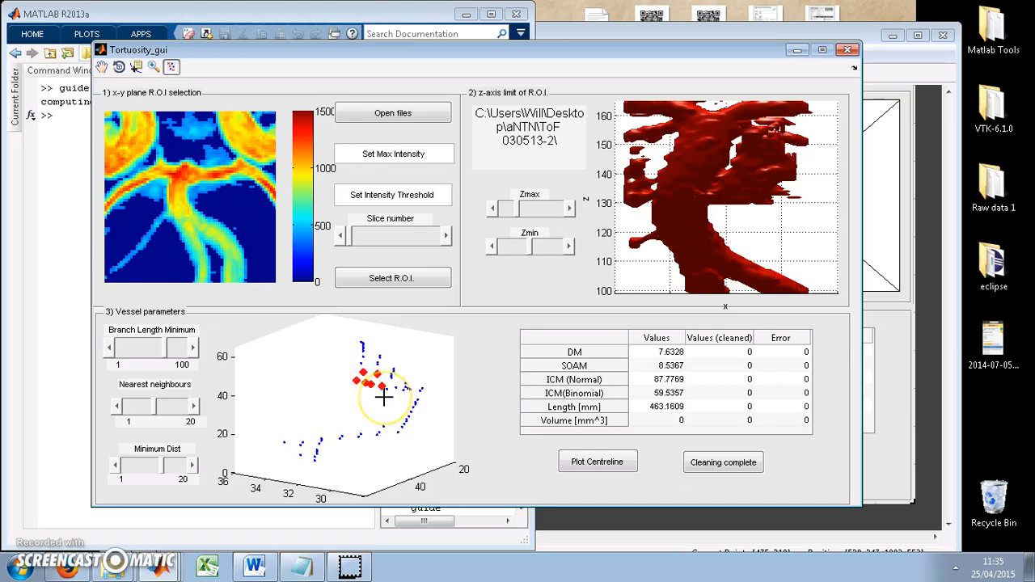
Inspect the centreline from another angle and remove the few stray points beside its middle section
{"action": "left_click", "coordinate": [119, 66]}
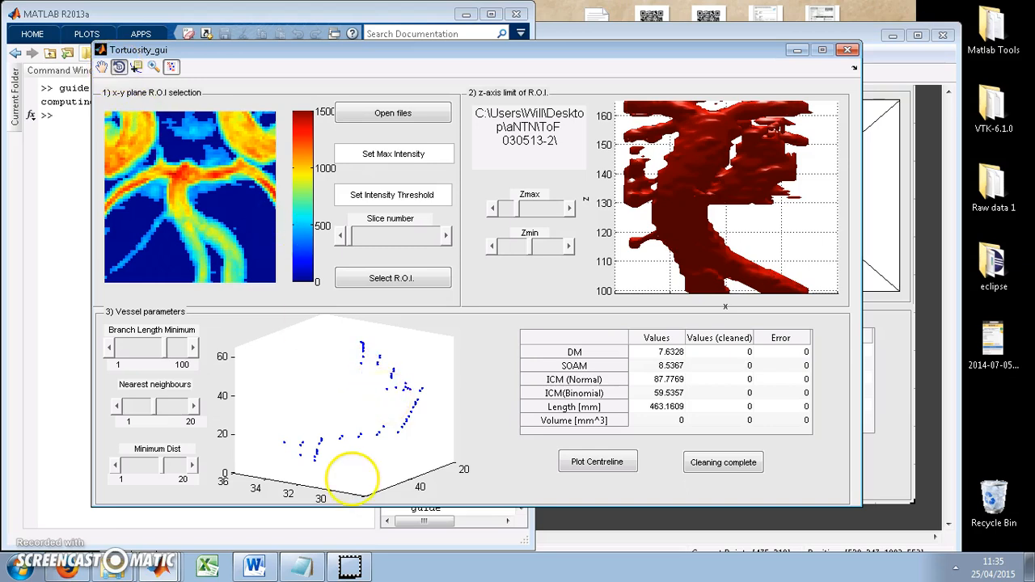
{"action": "left_click_drag", "start_coordinate": [322, 403], "coordinate": [412, 418]}
{"action": "left_click_drag", "start_coordinate": [421, 394], "coordinate": [462, 358]}
{"action": "left_click", "coordinate": [172, 66]}
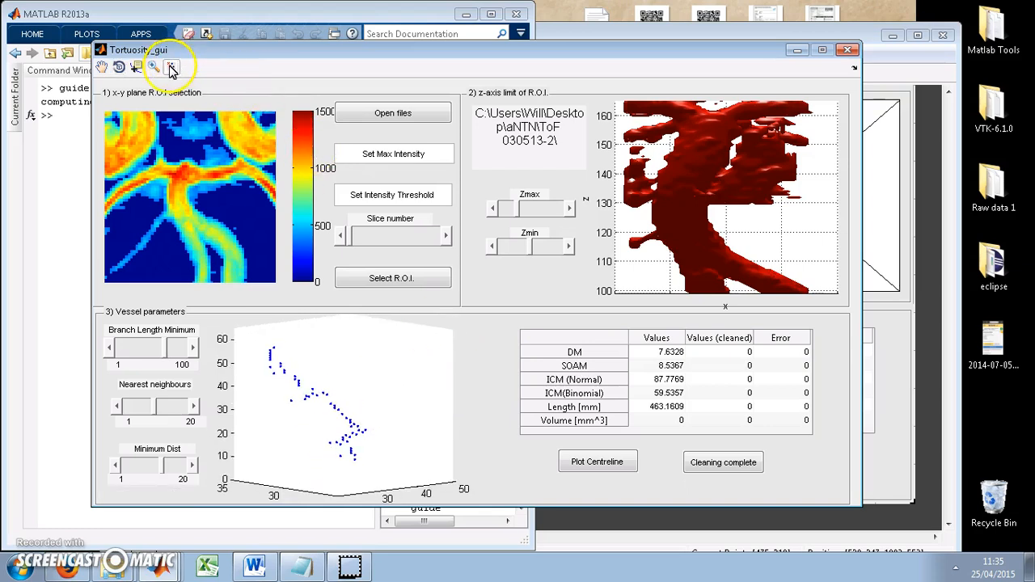
{"action": "left_click", "coordinate": [289, 400]}
{"action": "left_click", "coordinate": [309, 410]}
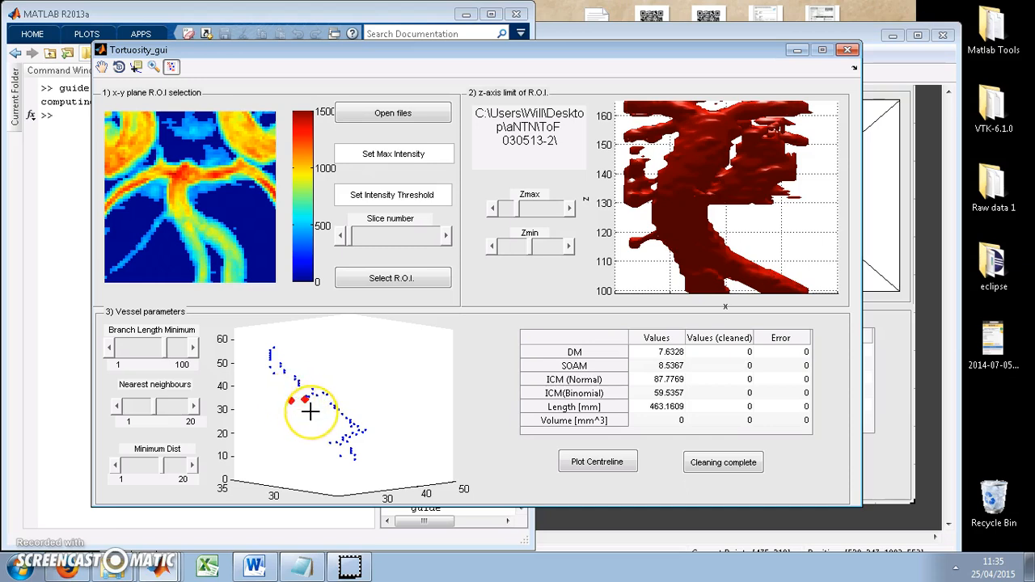
Remove the stray points that stick out at the ends of the centreline
{"action": "left_click", "coordinate": [118, 66]}
{"action": "left_click_drag", "start_coordinate": [343, 370], "coordinate": [376, 388]}
{"action": "left_click", "coordinate": [170, 68]}
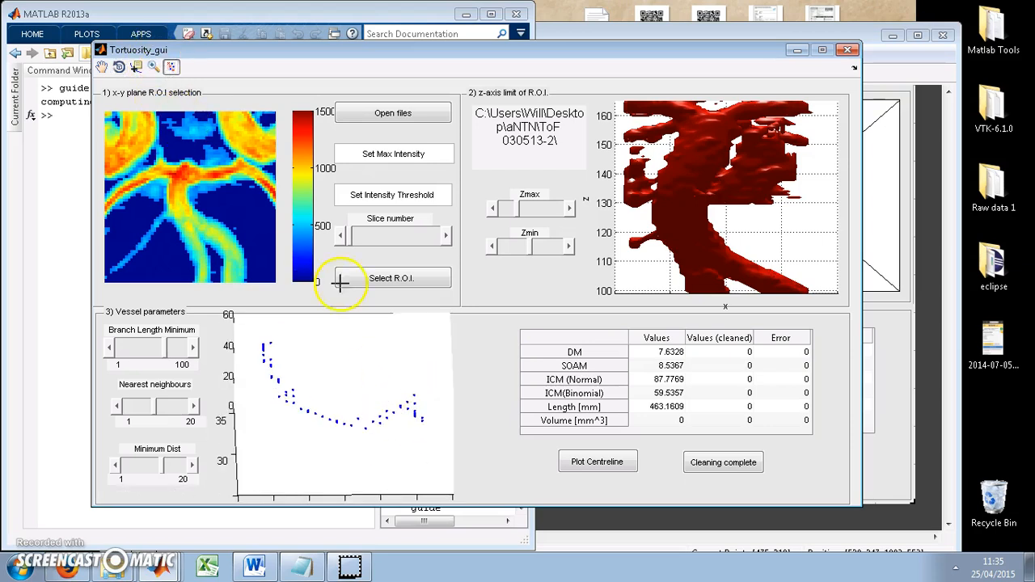
{"action": "left_click", "coordinate": [421, 420]}
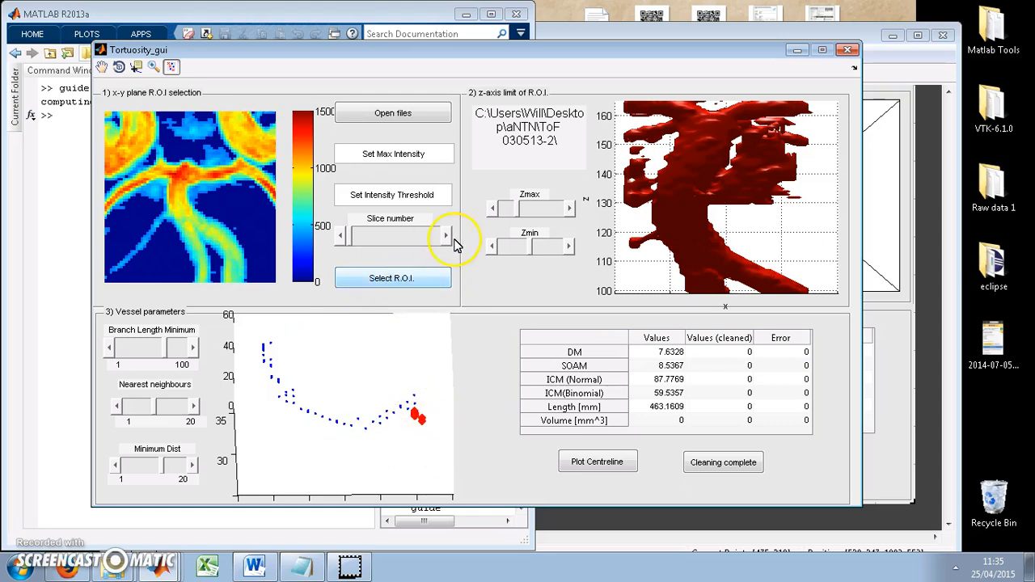
{"action": "key", "text": "Delete"}
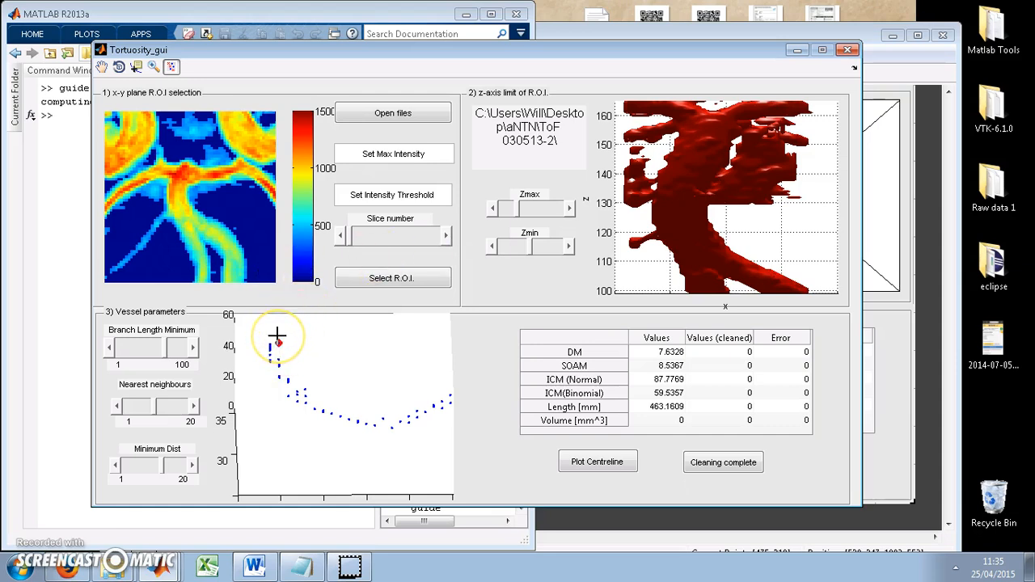
Remove the last stray point lying off the centreline near its bend
{"action": "left_click", "coordinate": [119, 66]}
{"action": "left_click_drag", "start_coordinate": [307, 344], "coordinate": [396, 354]}
{"action": "left_click", "coordinate": [171, 67]}
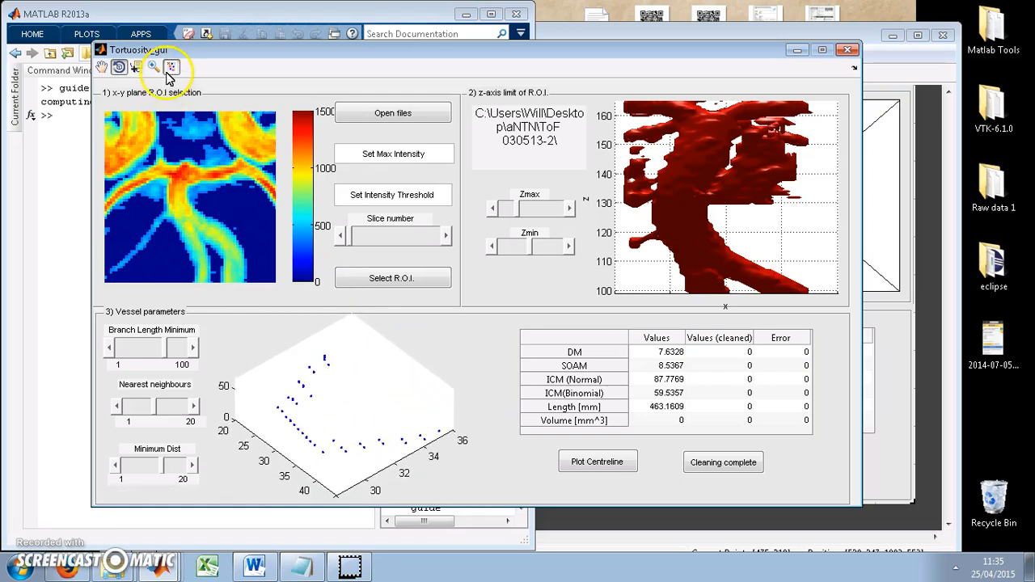
{"action": "left_click", "coordinate": [310, 393]}
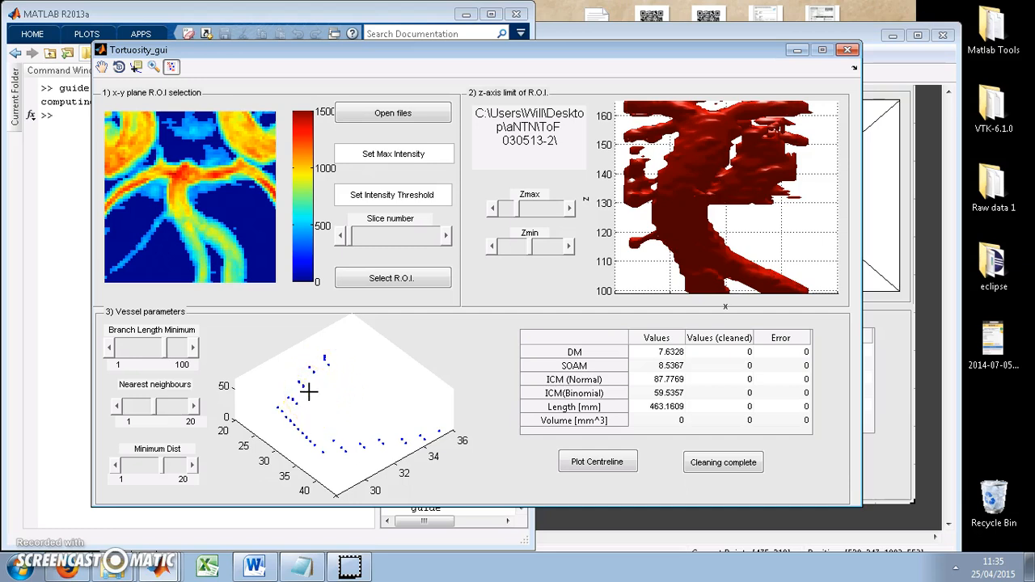
Mark the cleaning as complete to compute the cleaned tortuosity values, and inspect the fitted centreline from several angles
{"action": "left_click", "coordinate": [119, 66]}
{"action": "left_click_drag", "start_coordinate": [324, 344], "coordinate": [276, 440]}
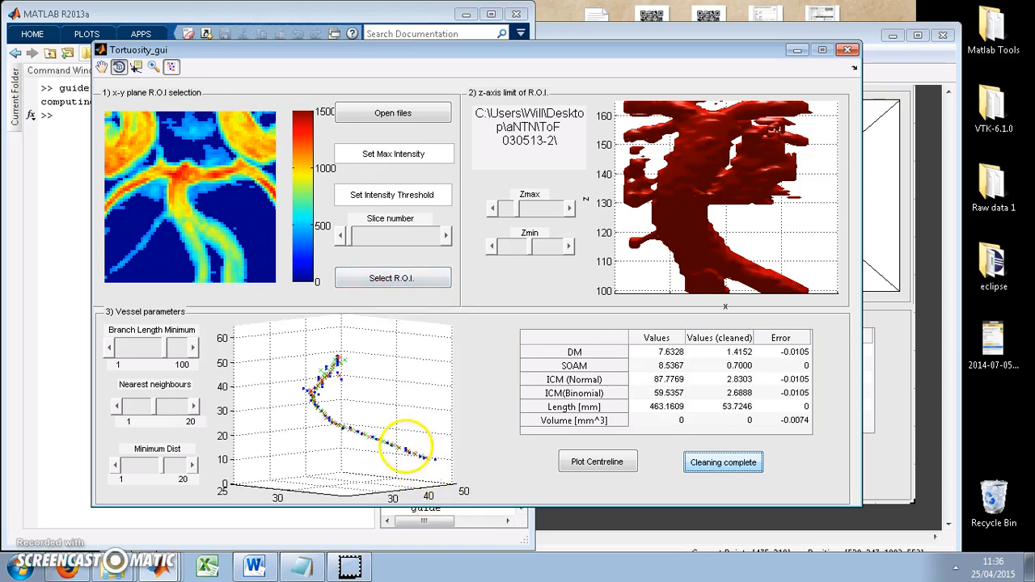
{"action": "left_click", "coordinate": [330, 424]}
{"action": "left_click_drag", "start_coordinate": [330, 424], "coordinate": [395, 399]}
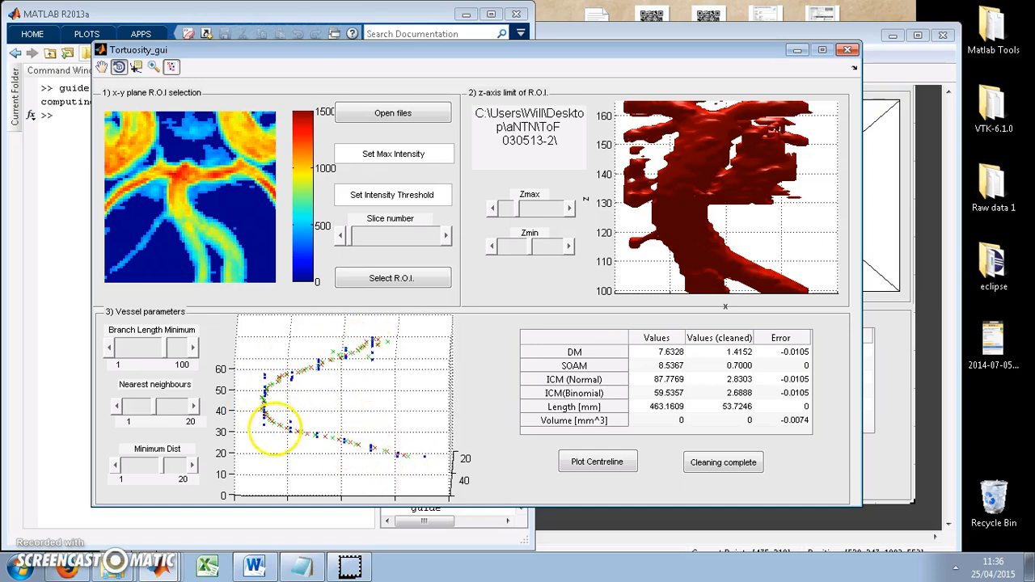
{"action": "left_click_drag", "start_coordinate": [313, 412], "coordinate": [243, 453]}
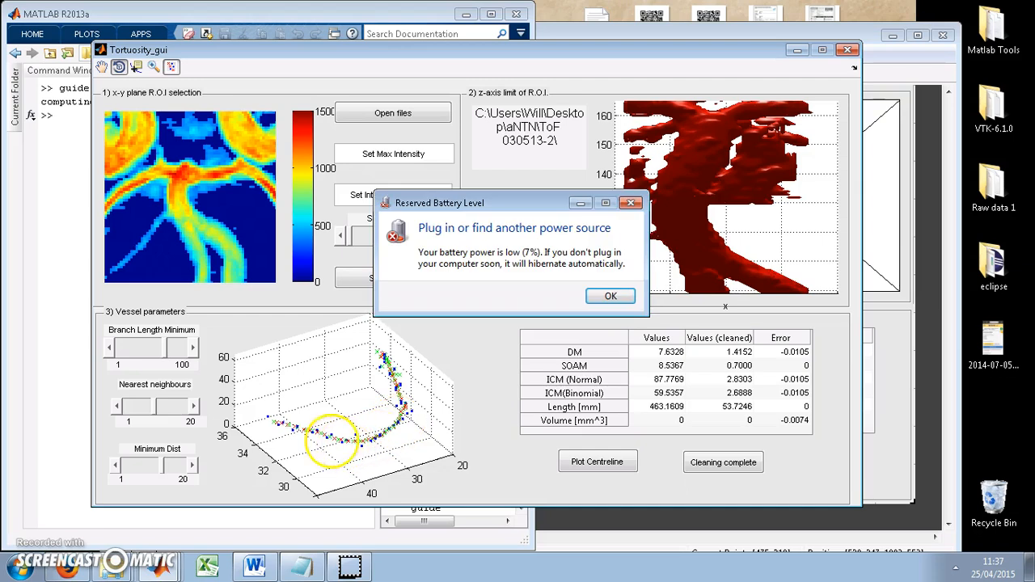
Dismiss the low-battery warning and close Tortuosity_gui
{"action": "left_click", "coordinate": [613, 296]}
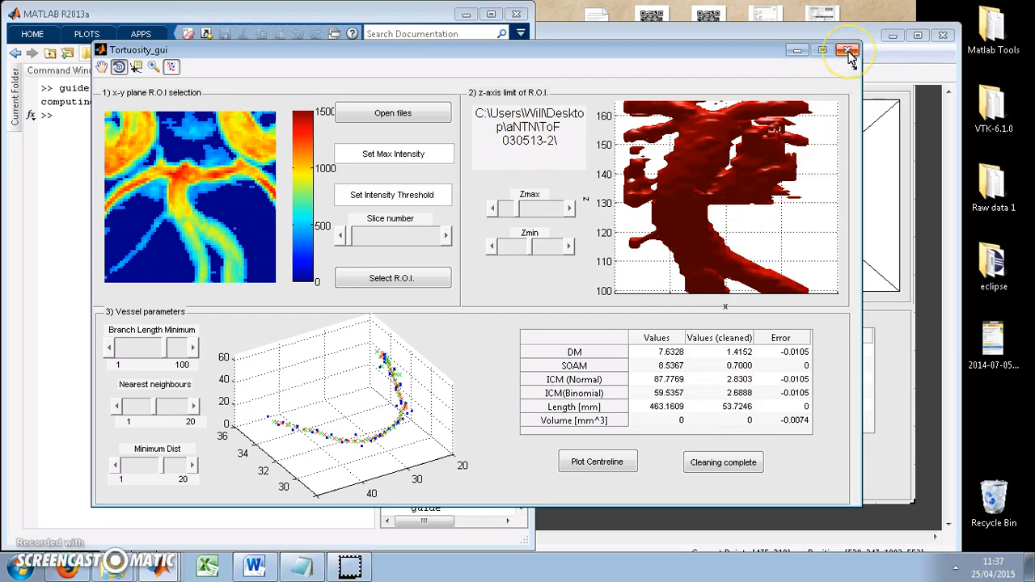
{"action": "left_click", "coordinate": [847, 51]}
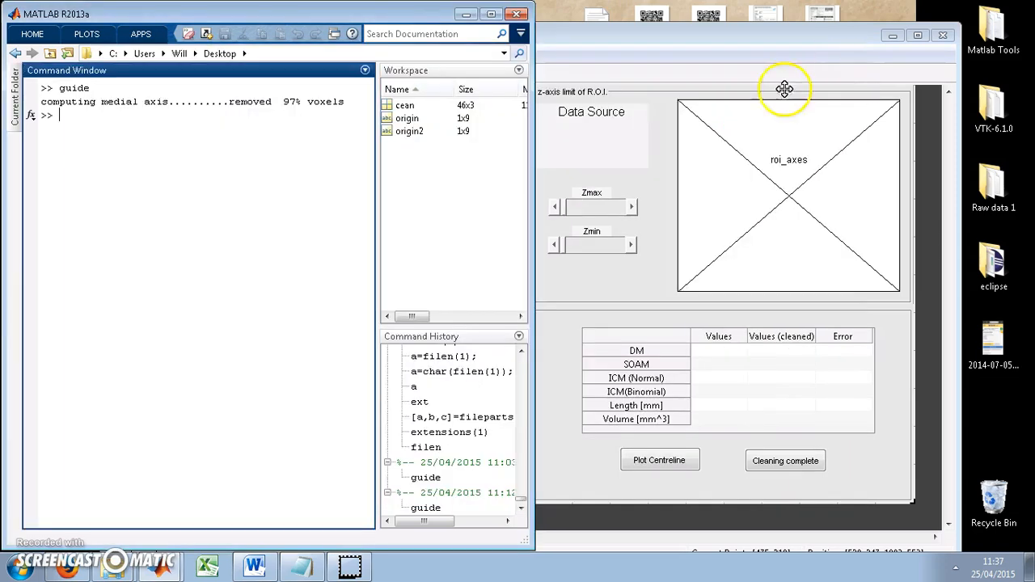